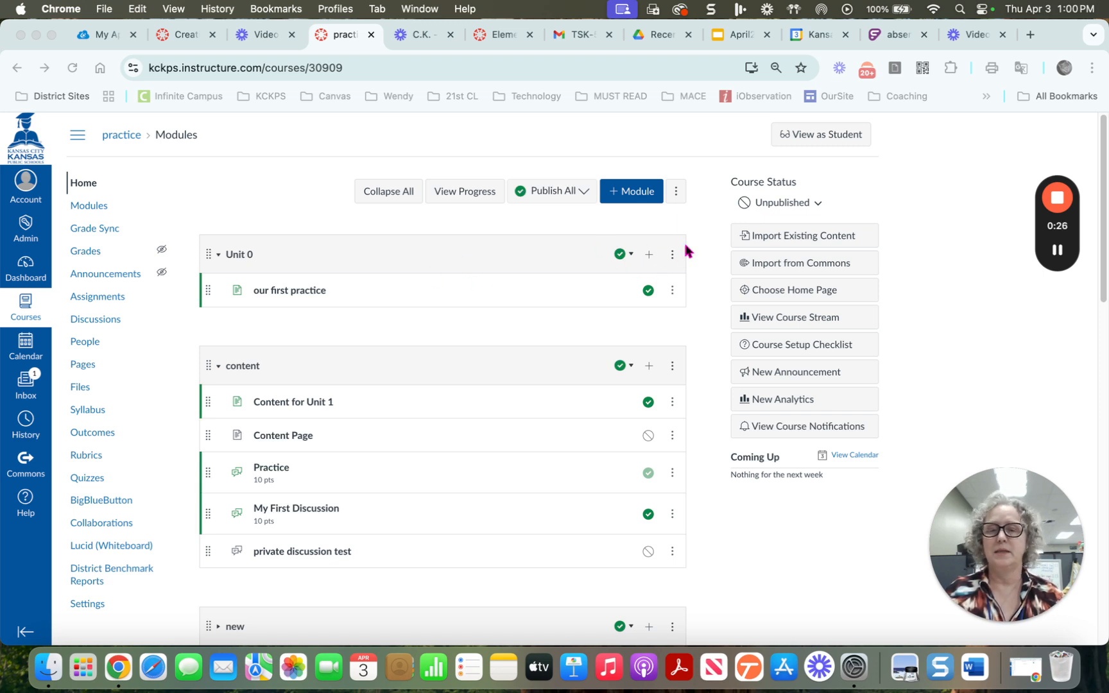
- Set up a new assignment item named "Getting to Know You Better" for the Unit 0 module
left_click(650, 258)
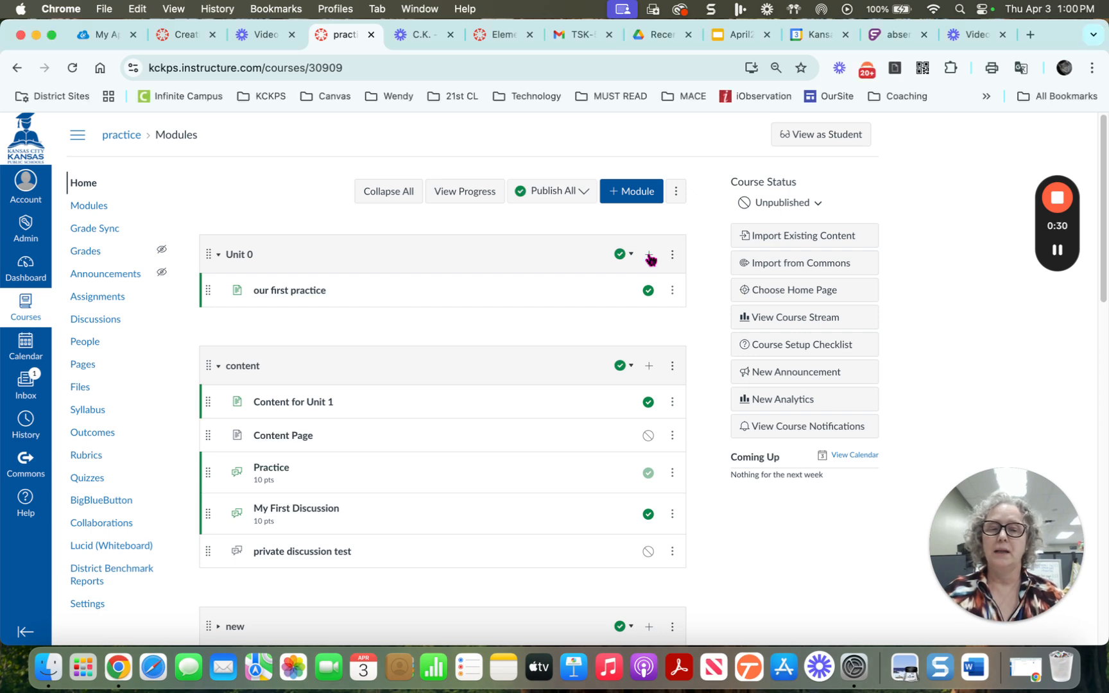
left_click(649, 255)
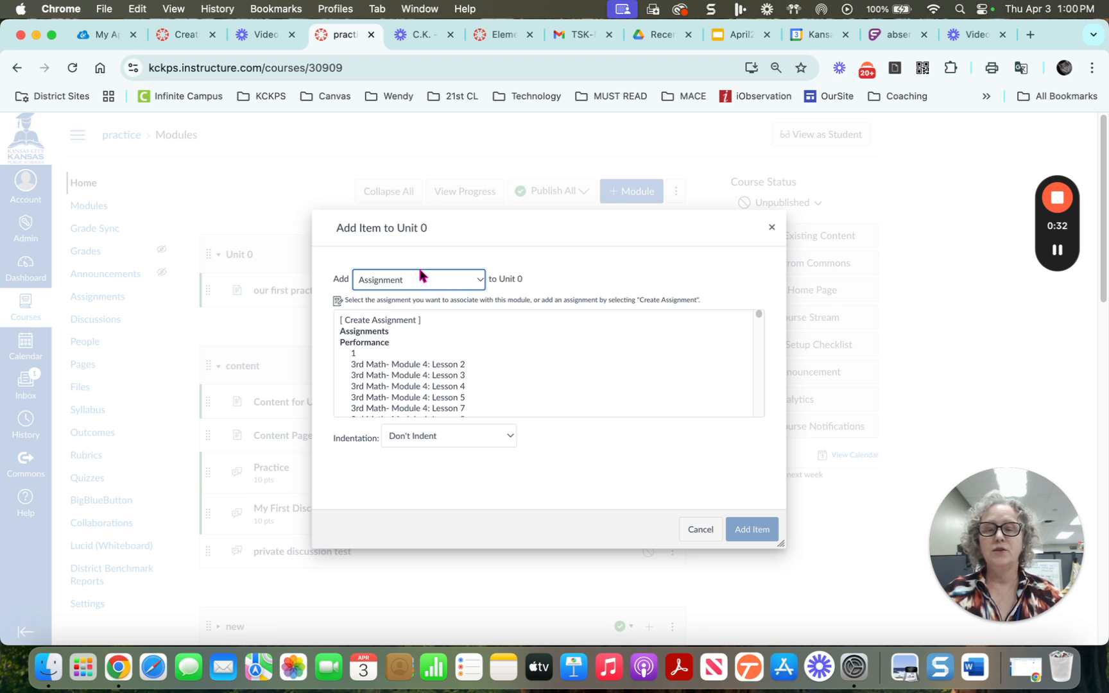
left_click(476, 282)
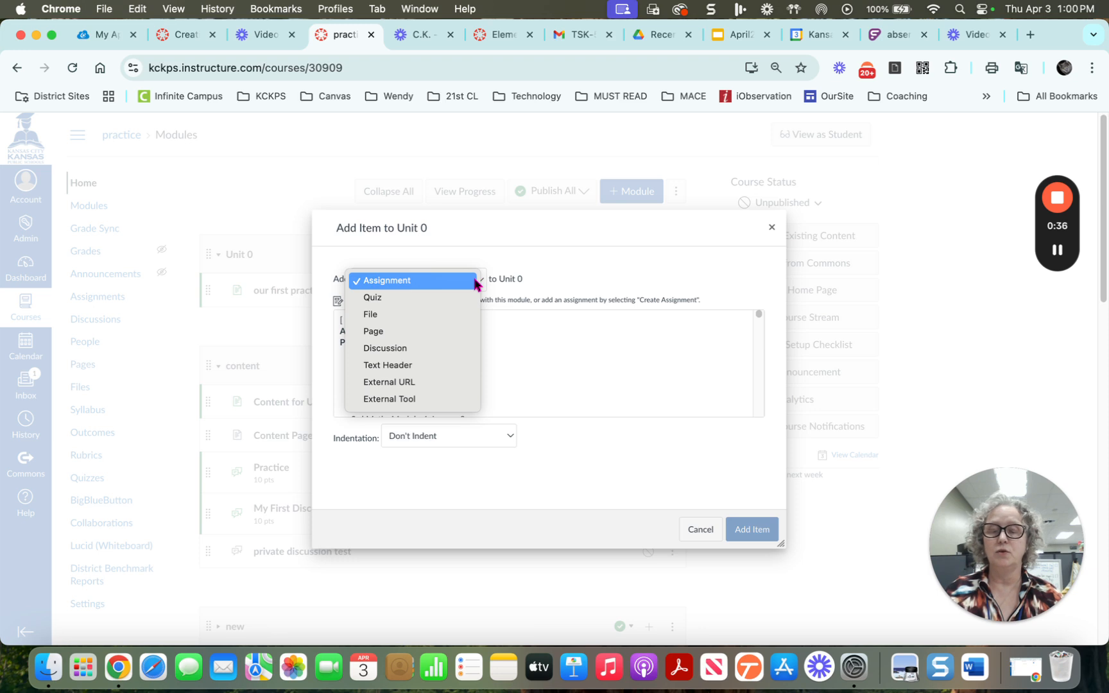
left_click(457, 281)
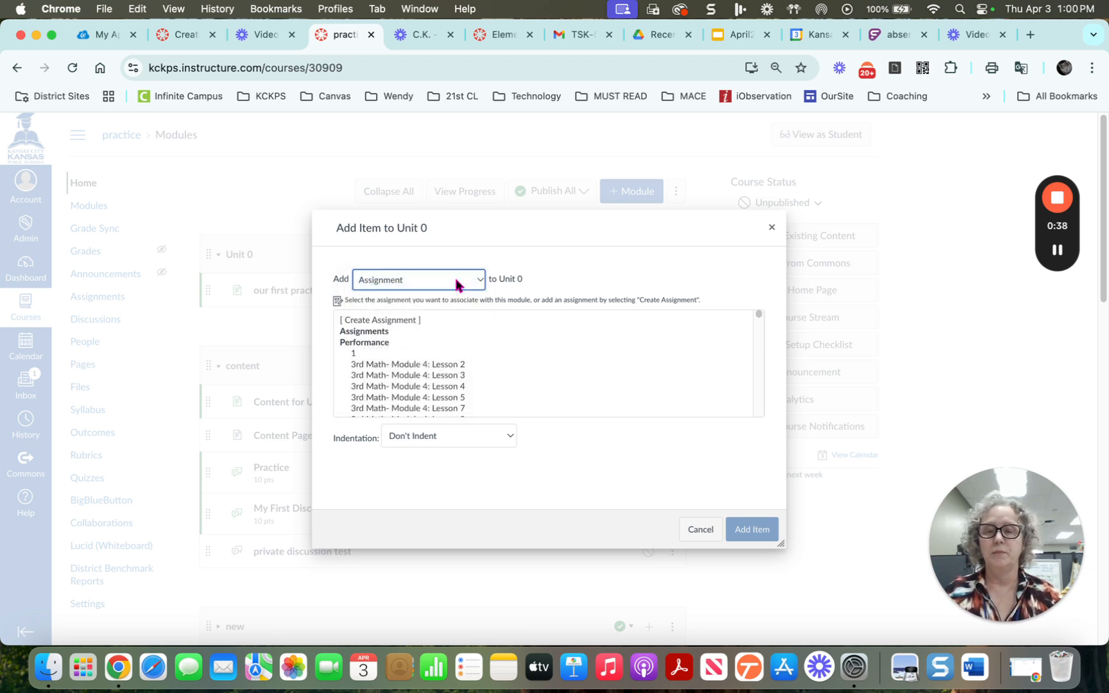
left_click(400, 323)
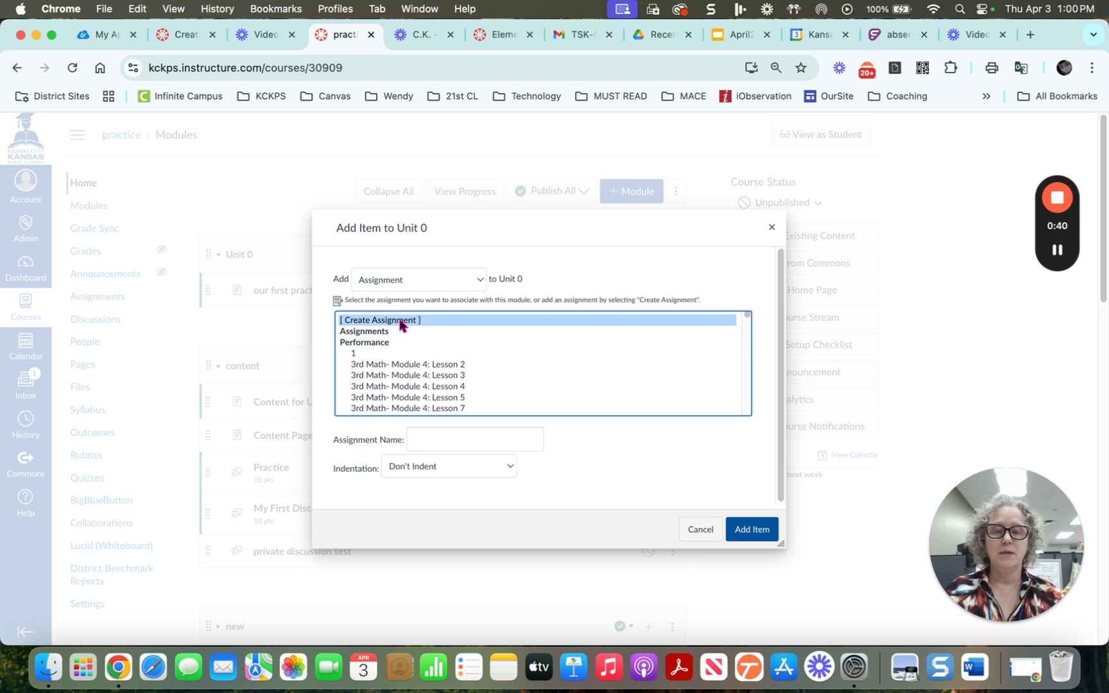
left_click(452, 435)
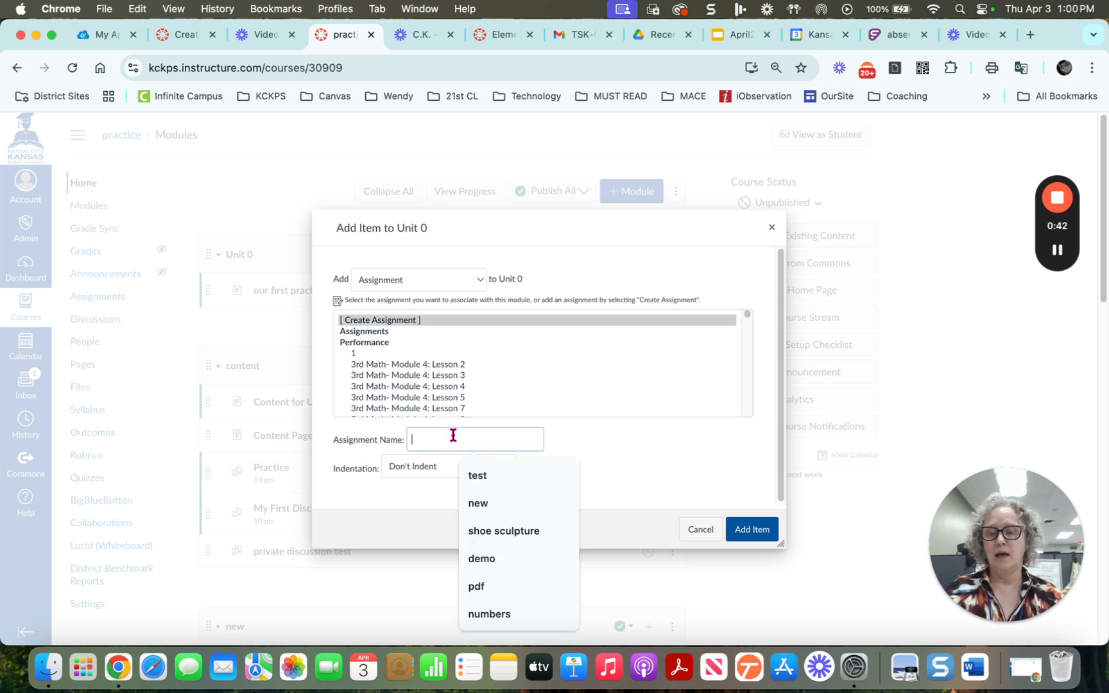
type("Getti")
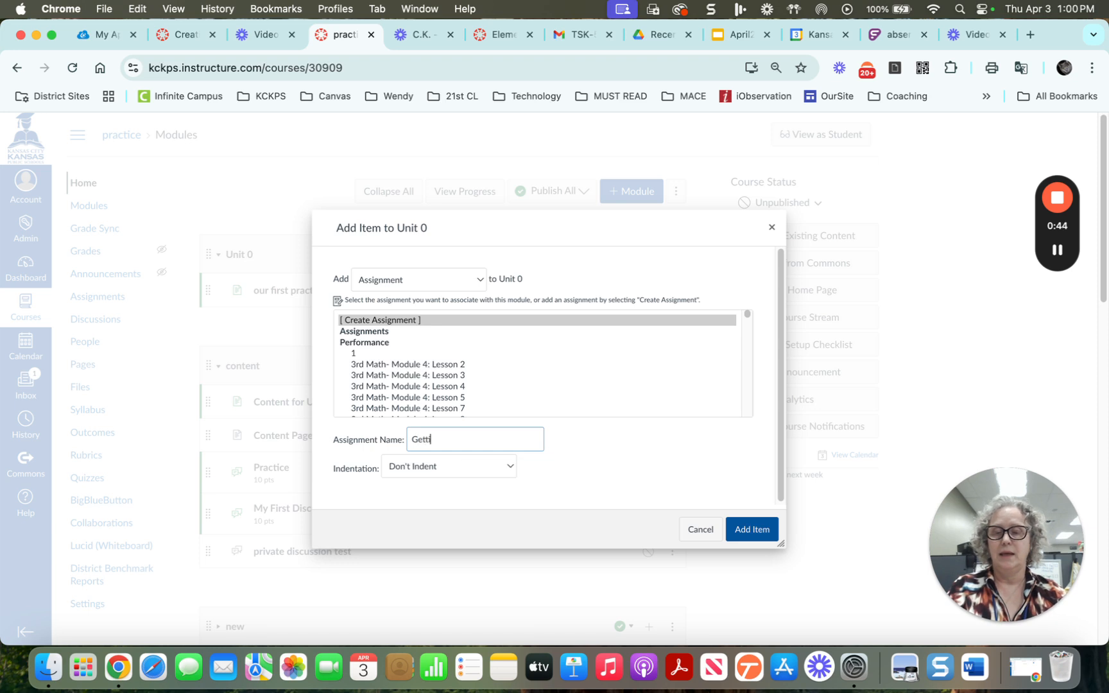
type("ng to Know You B")
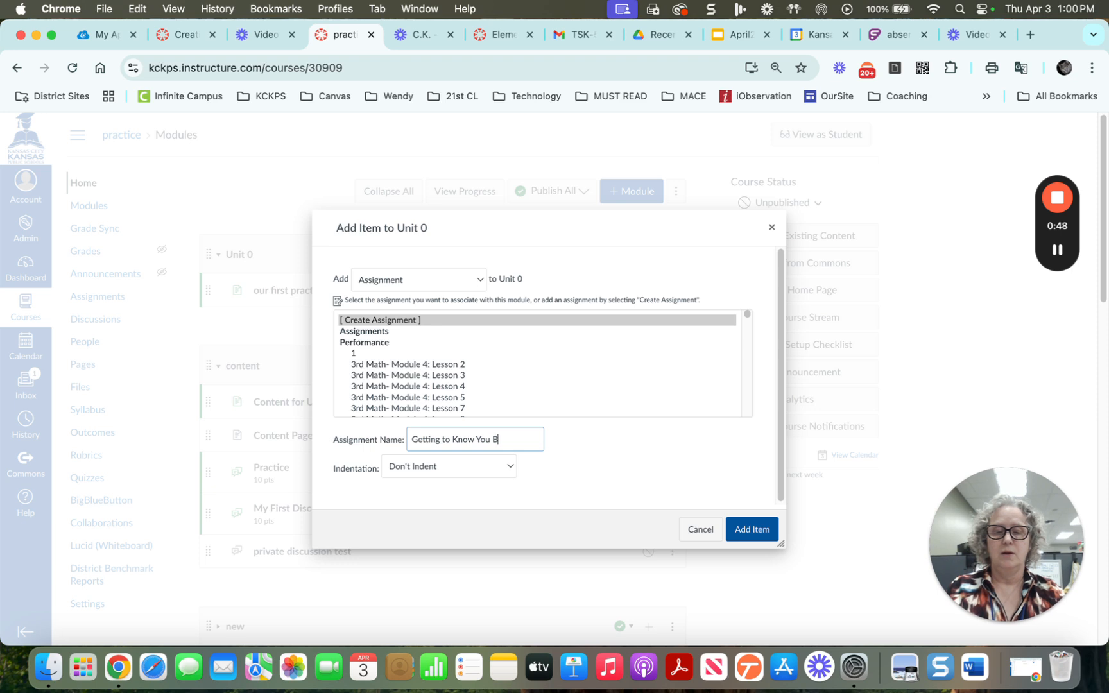
type("etter")
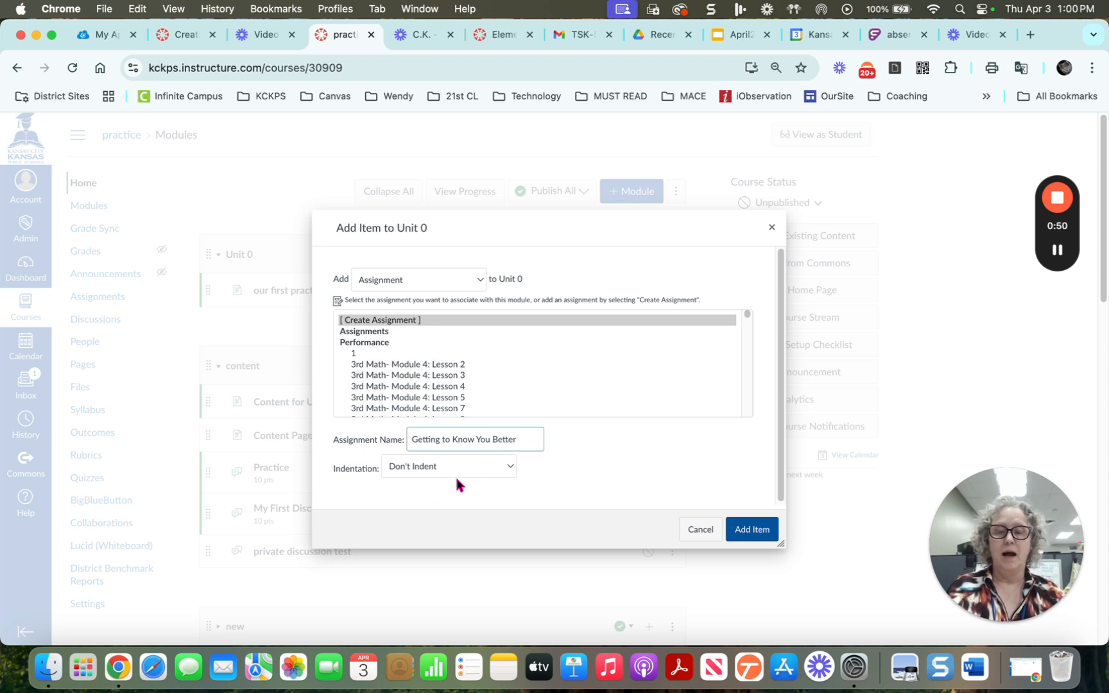
- Set the new assignment's indentation to Indent 1 Level and add it to Unit 0
left_click(484, 473)
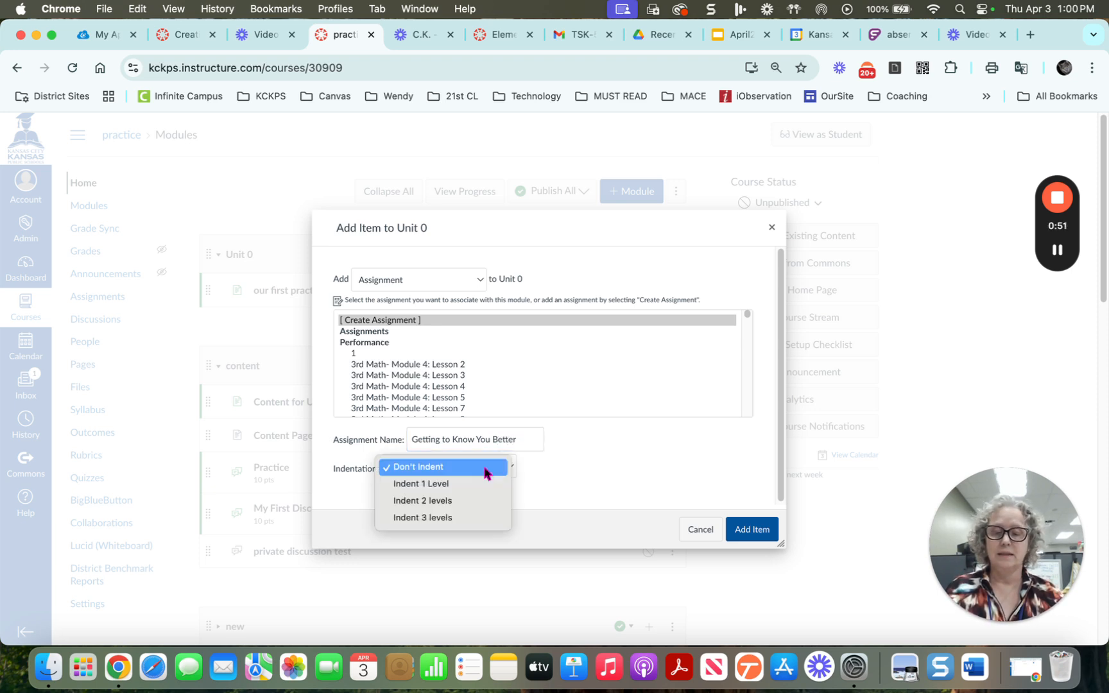
left_click(485, 486)
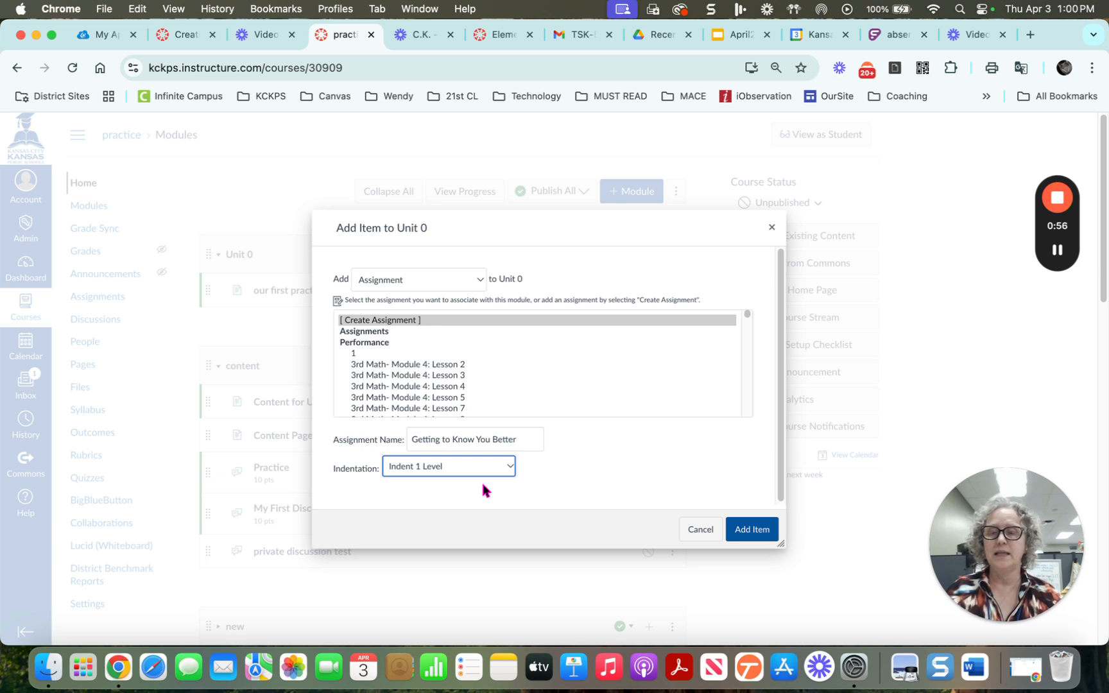
left_click(755, 530)
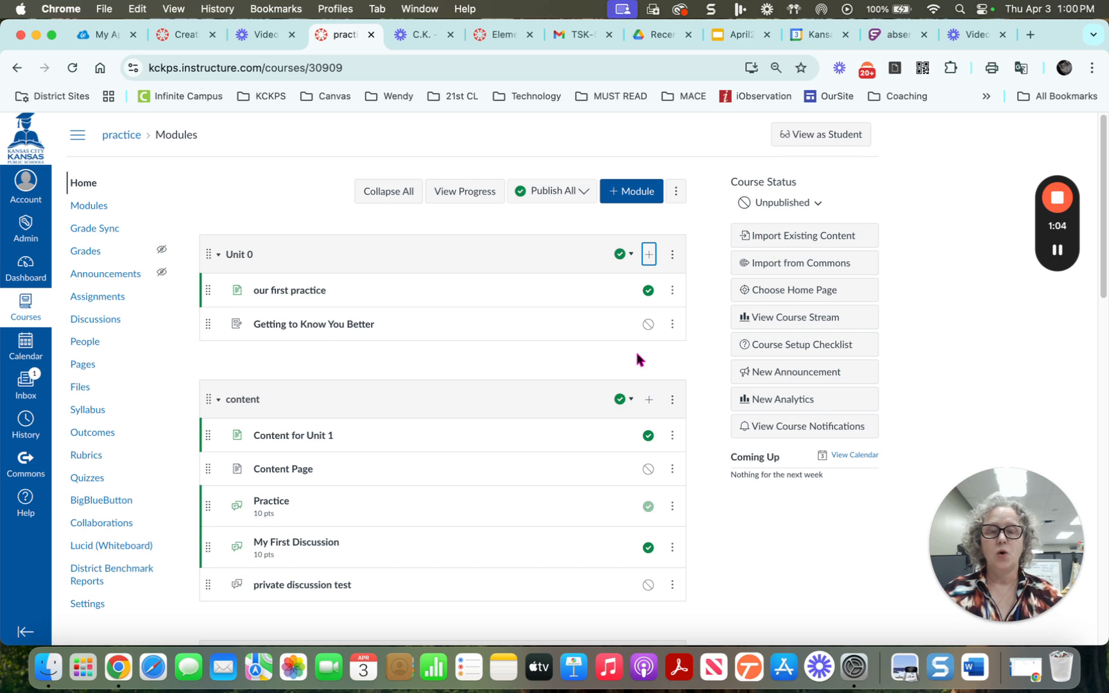
- Open the "Getting to Know You Better" assignment for editing and write What, Why and How on separate lines of its description
left_click(334, 325)
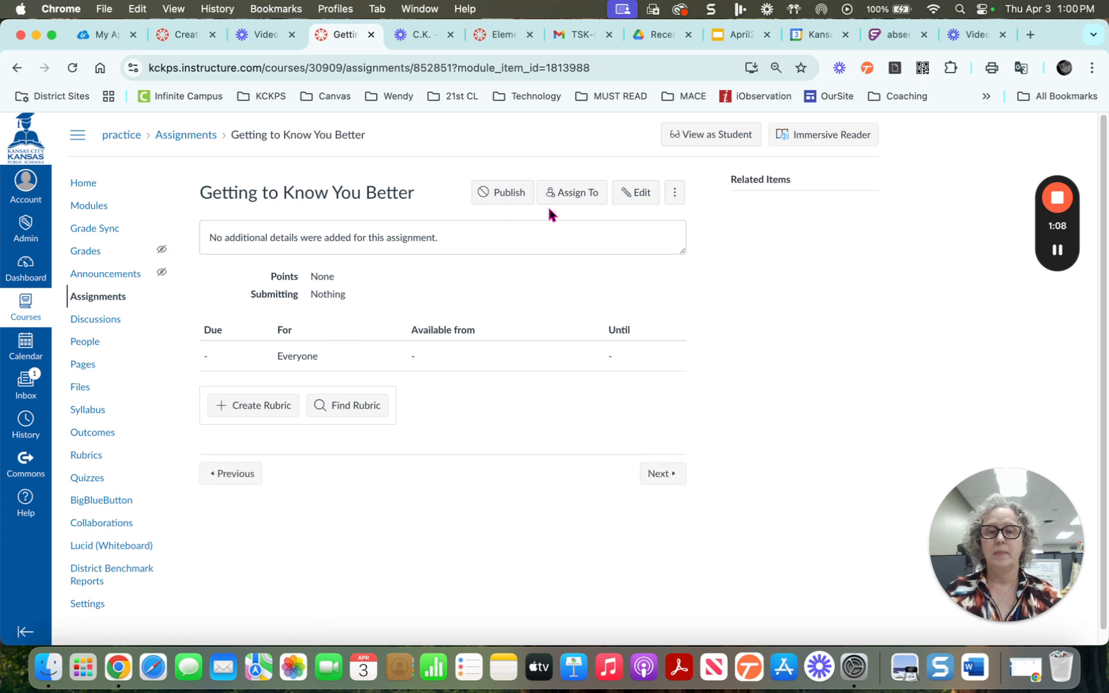
left_click(635, 194)
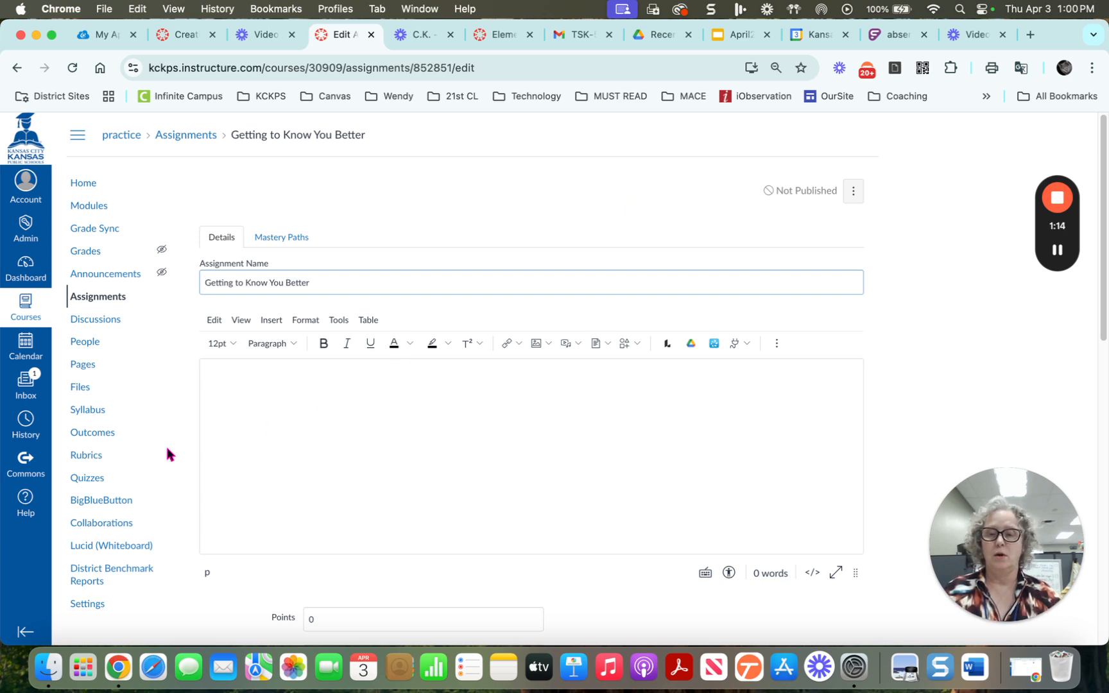
left_click(244, 382)
type("What")
key("Return")
type("Why")
key("Return")
type("How")
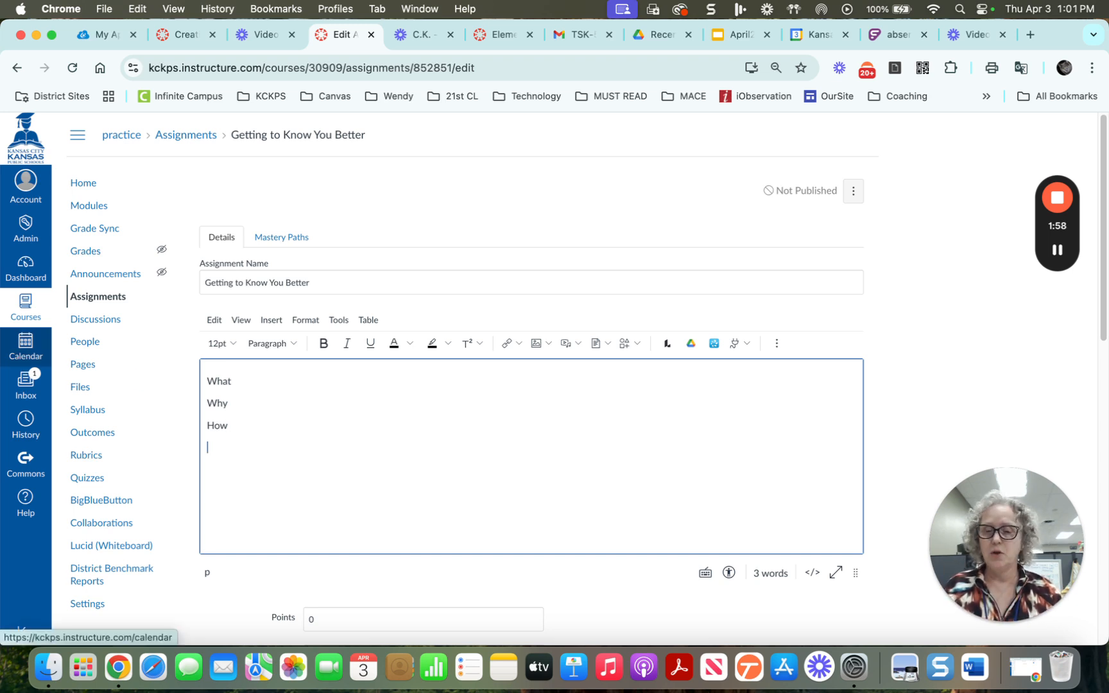
- Choose CanvasDemo.png from the Downloads folder as the image to upload below the description text
left_click(536, 345)
left_click(547, 367)
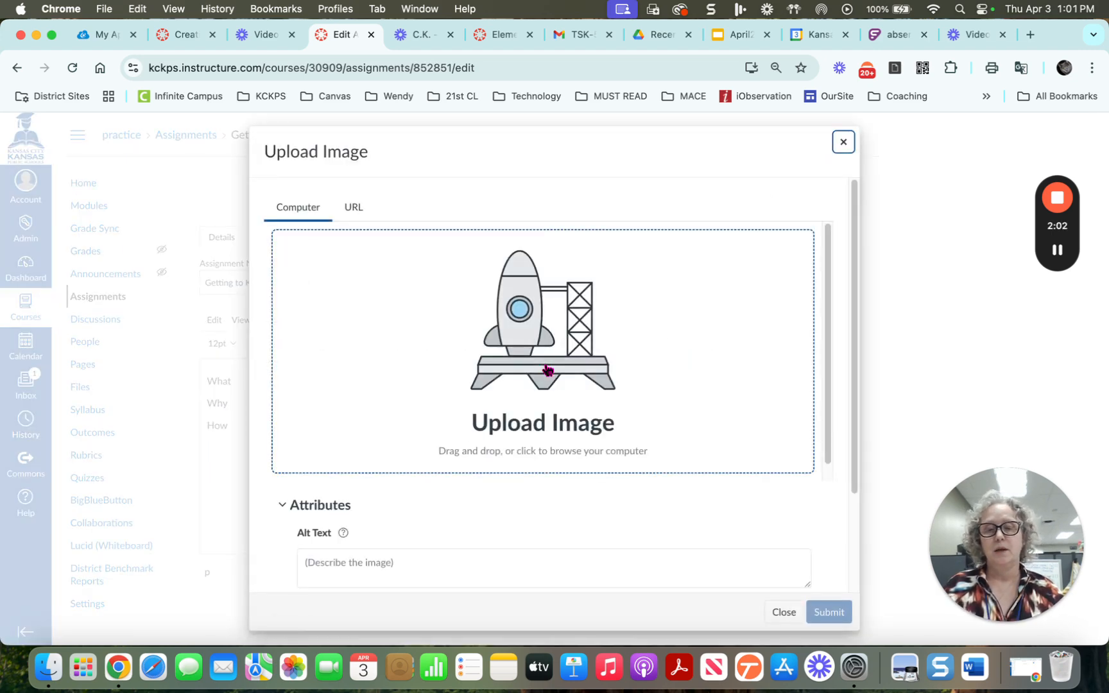
scroll(500, 332, "down", 1)
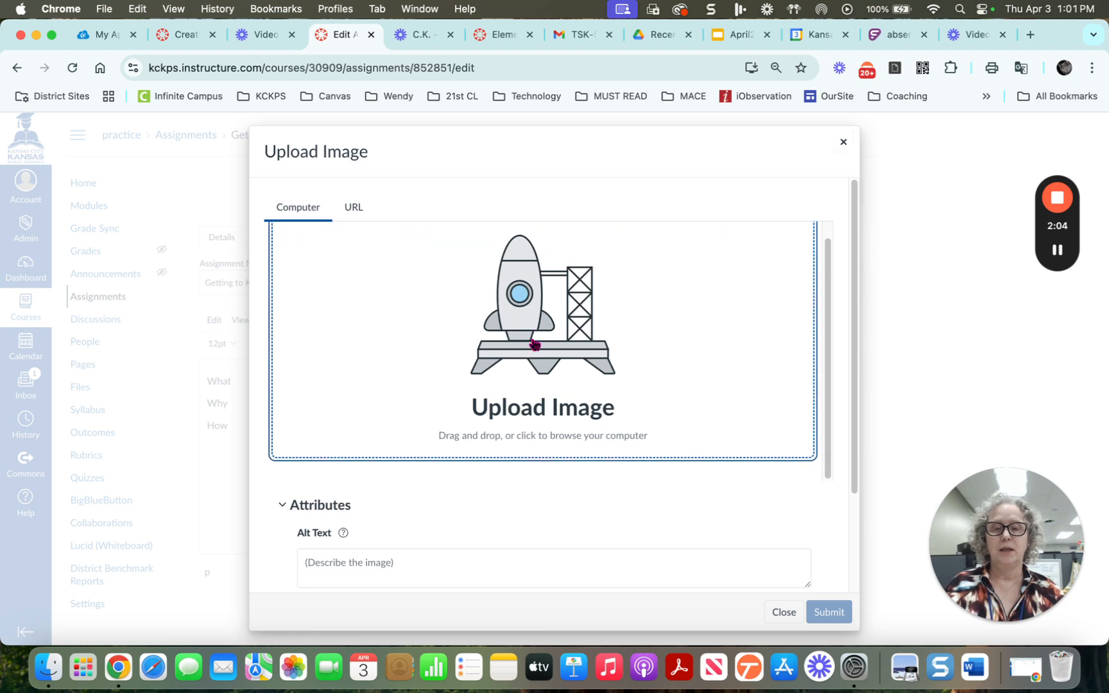
left_click(532, 346)
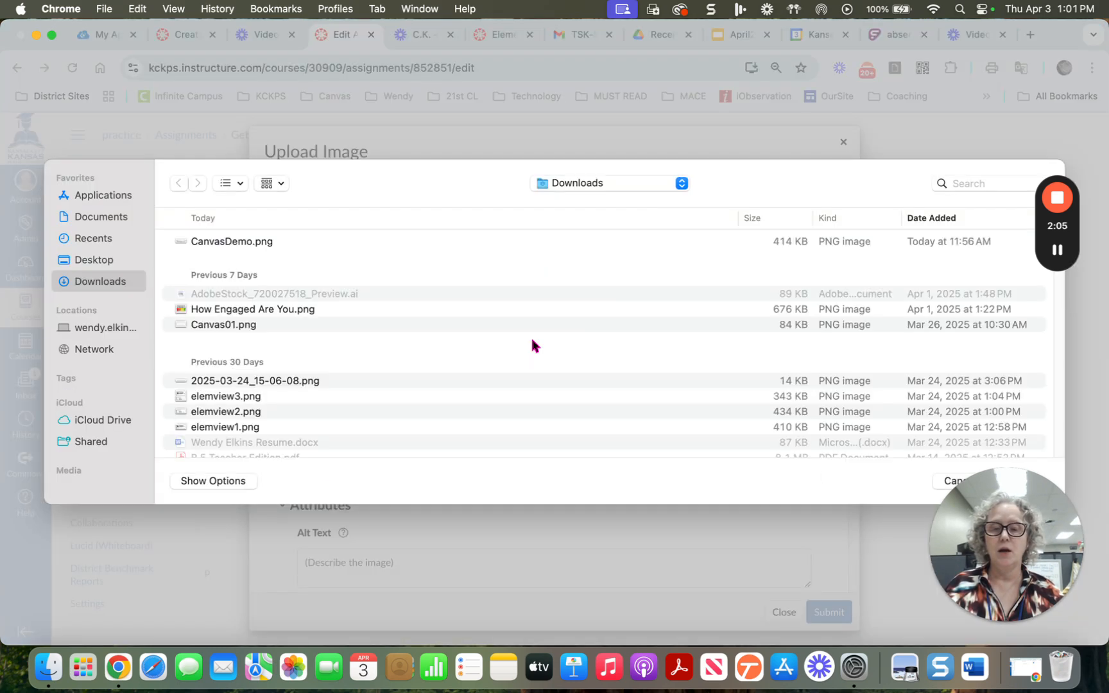
left_click(201, 244)
left_click_drag(992, 561, 873, 561)
left_click(1020, 482)
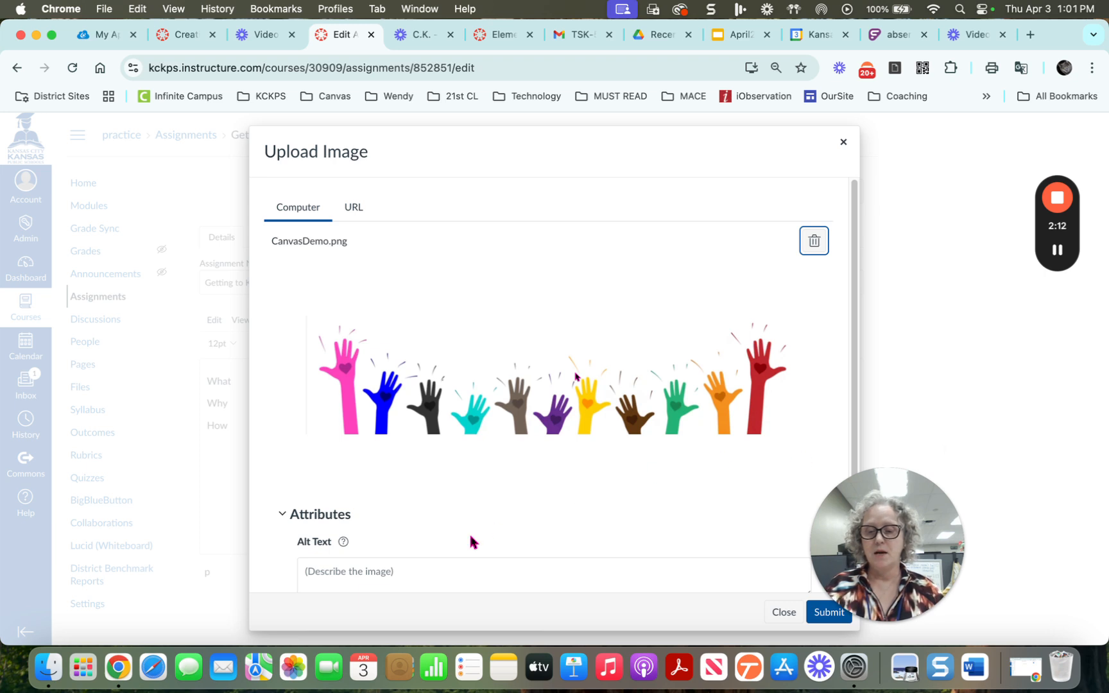
- Give the image the alt text "Hands raising high in the sky" and insert it into the description
left_click(331, 571)
type("Hands r")
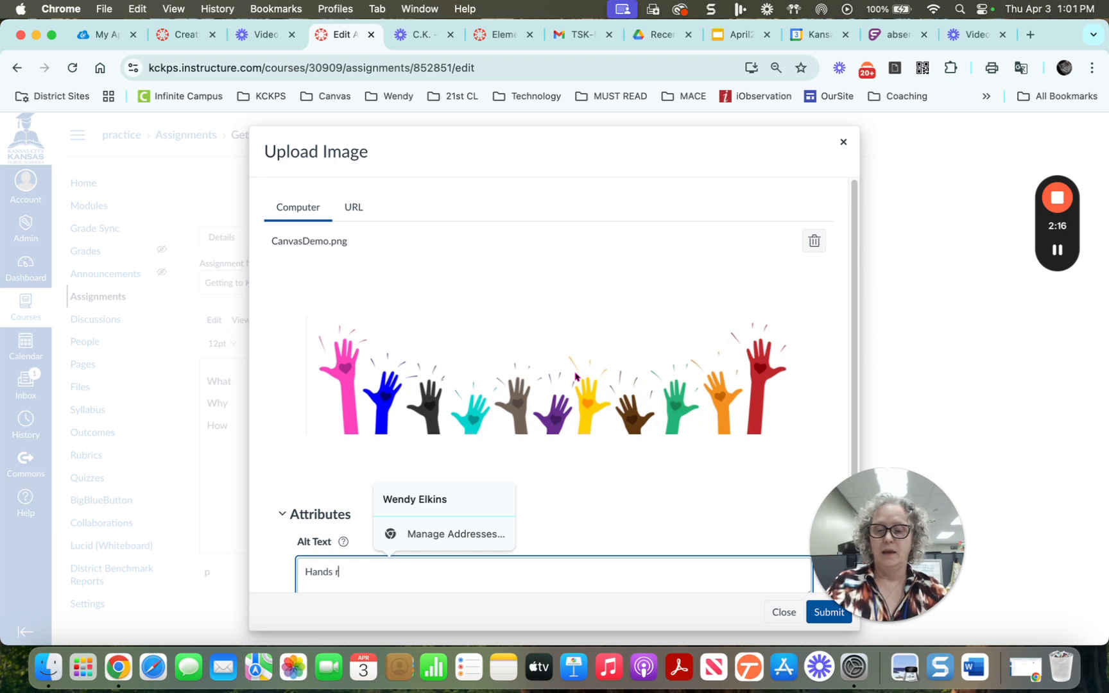
type("aising hi")
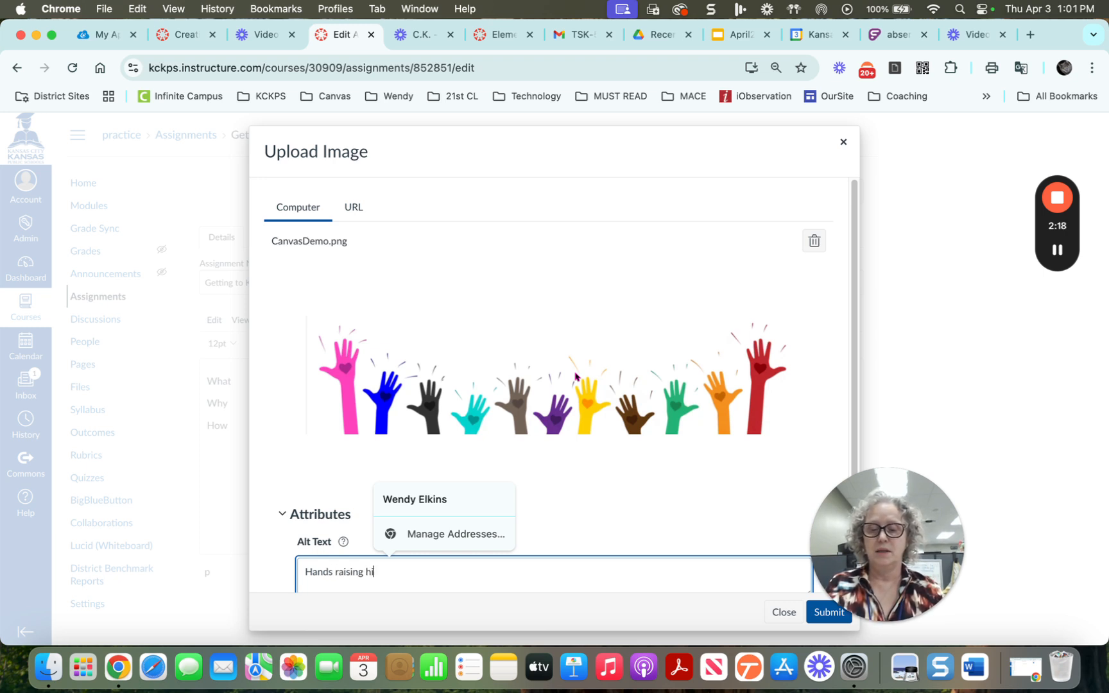
type("gh in the sky")
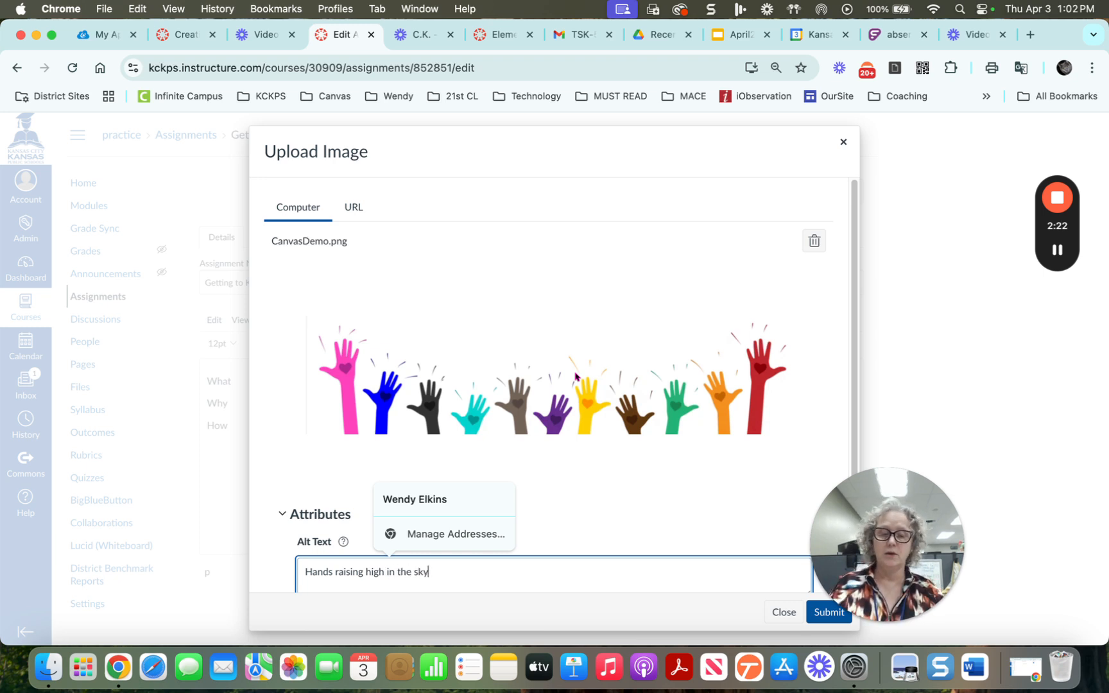
left_click(821, 617)
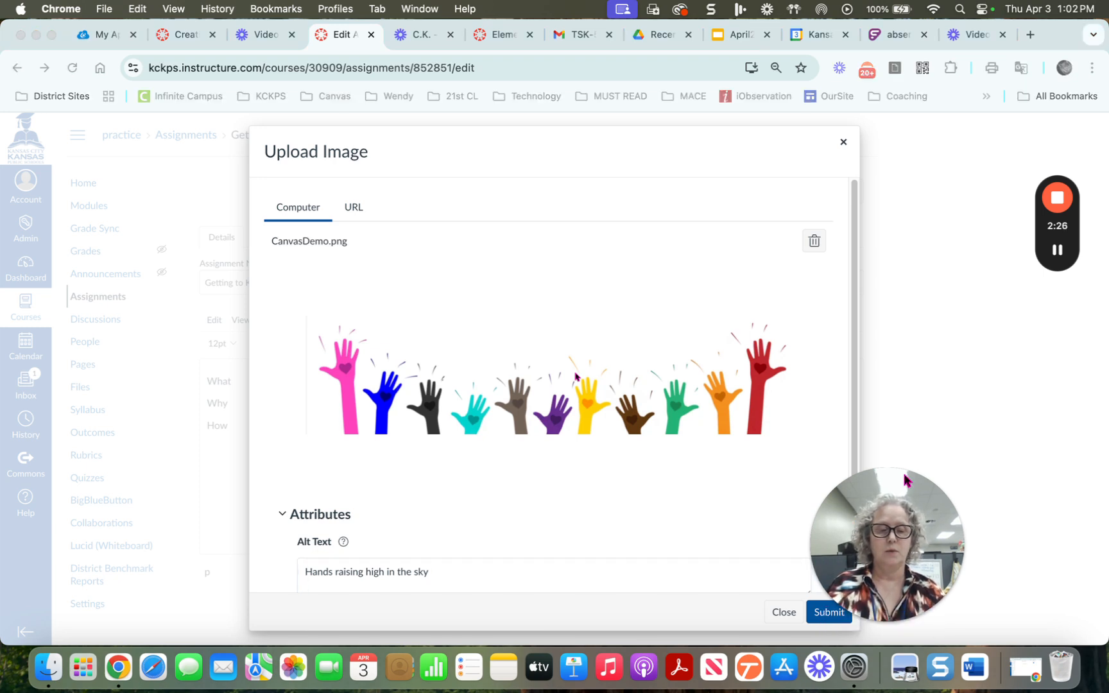
left_click(825, 616)
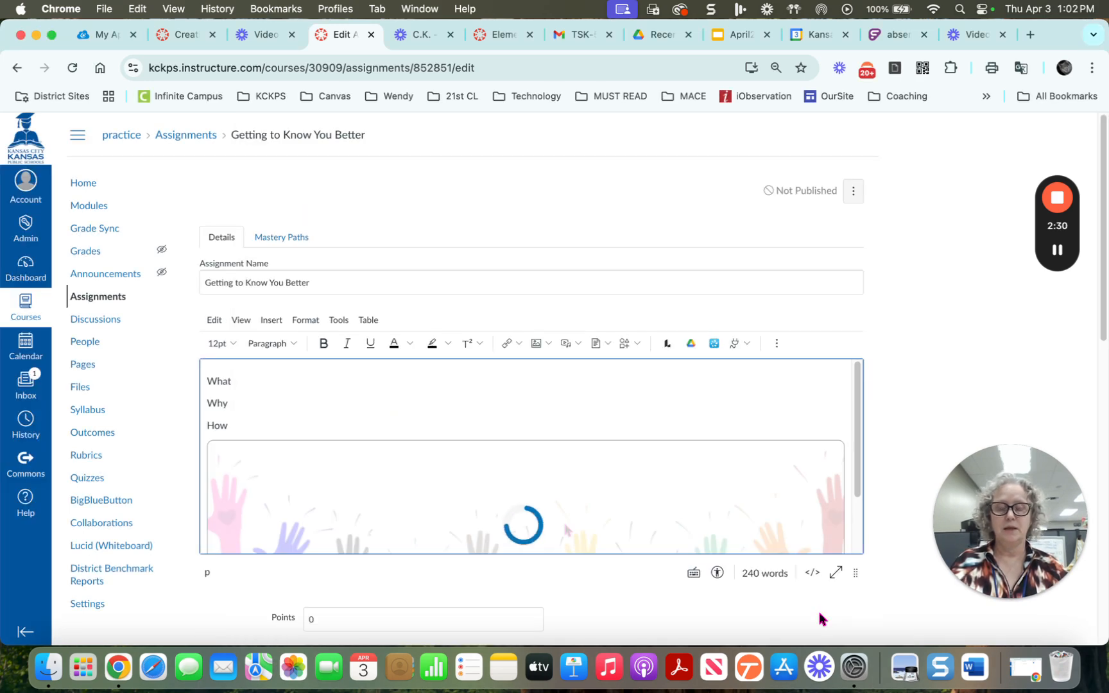
- Set the assignment's points to 5 and keep Performance as its assignment group
scroll(820, 618, "down", 5)
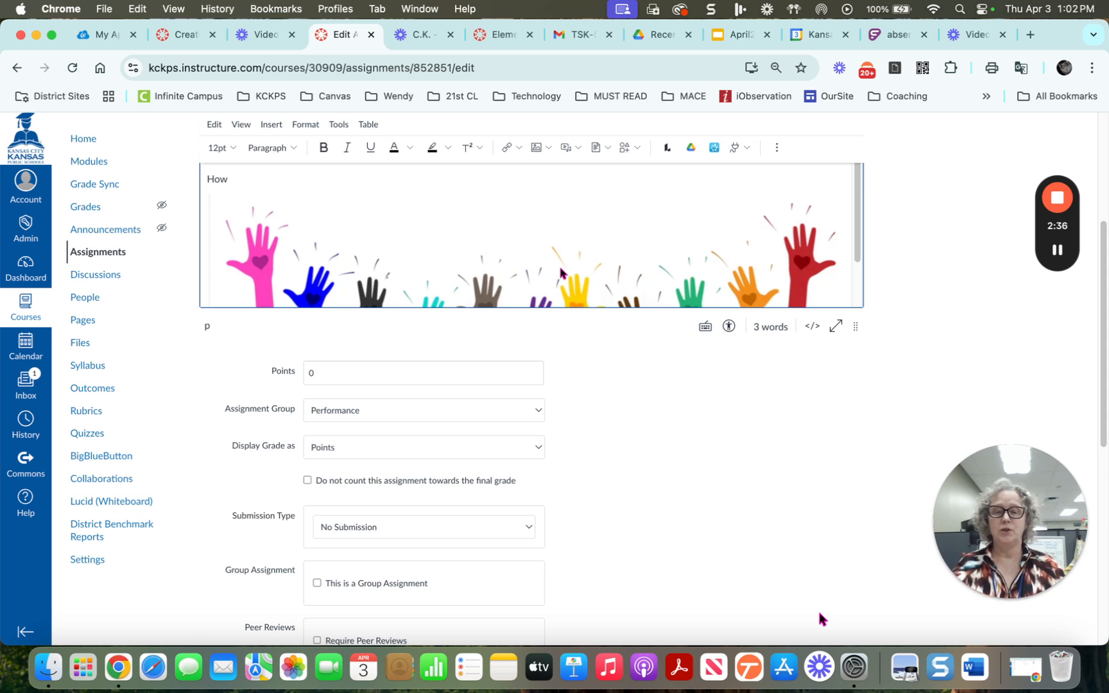
left_click(324, 377)
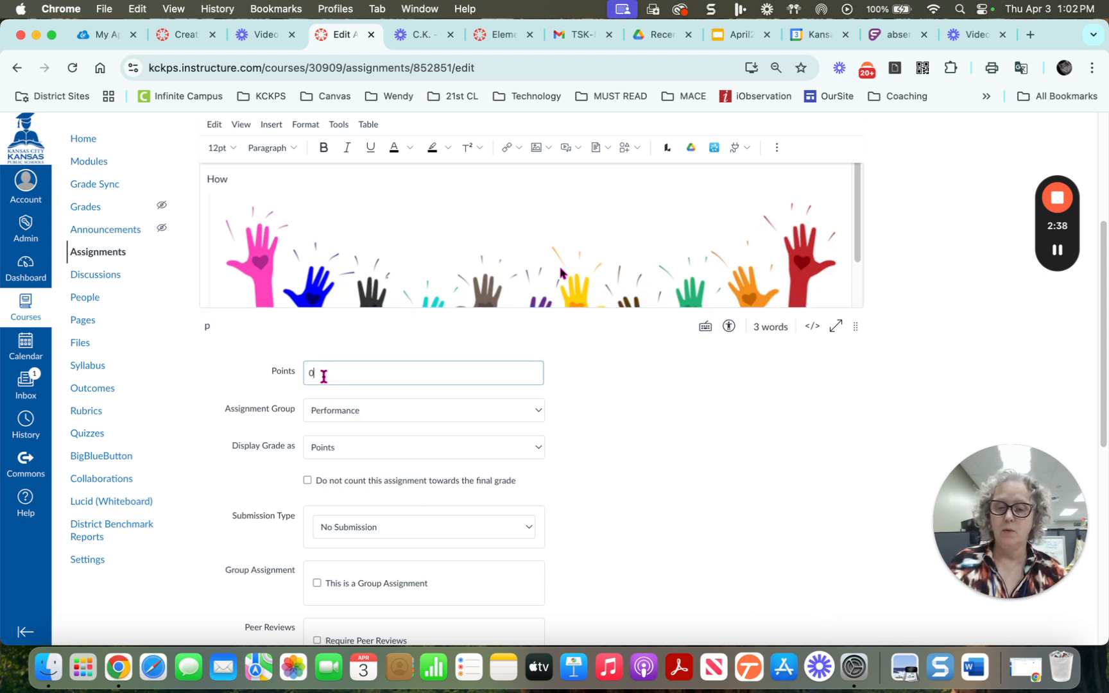
key("BackSpace")
type("5")
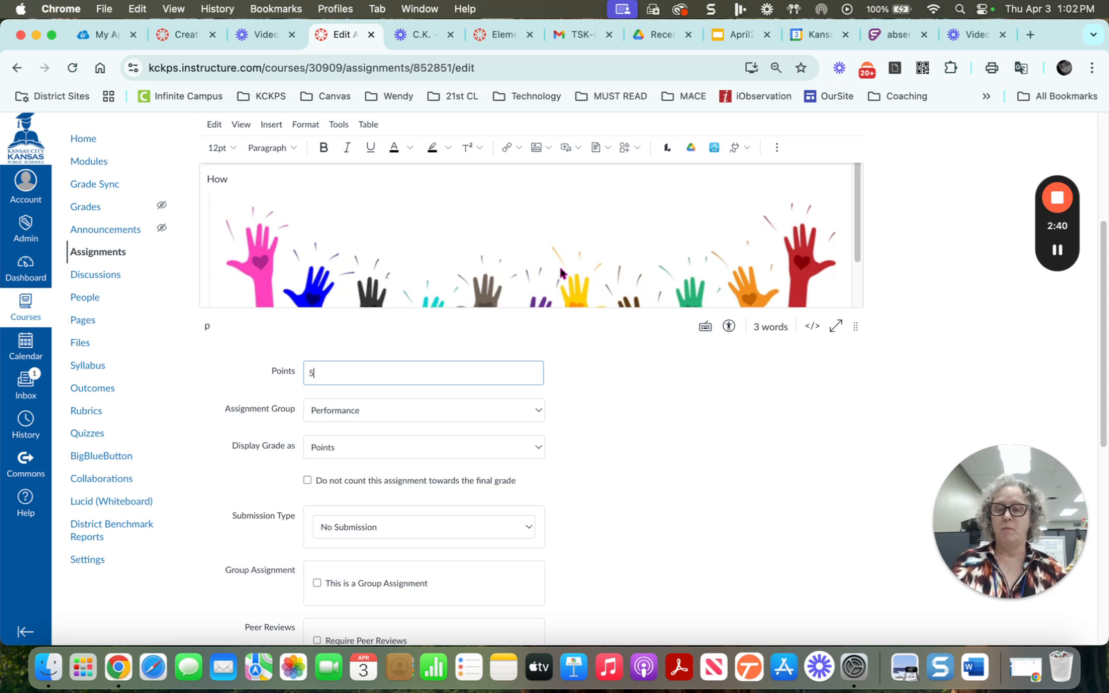
left_click(370, 414)
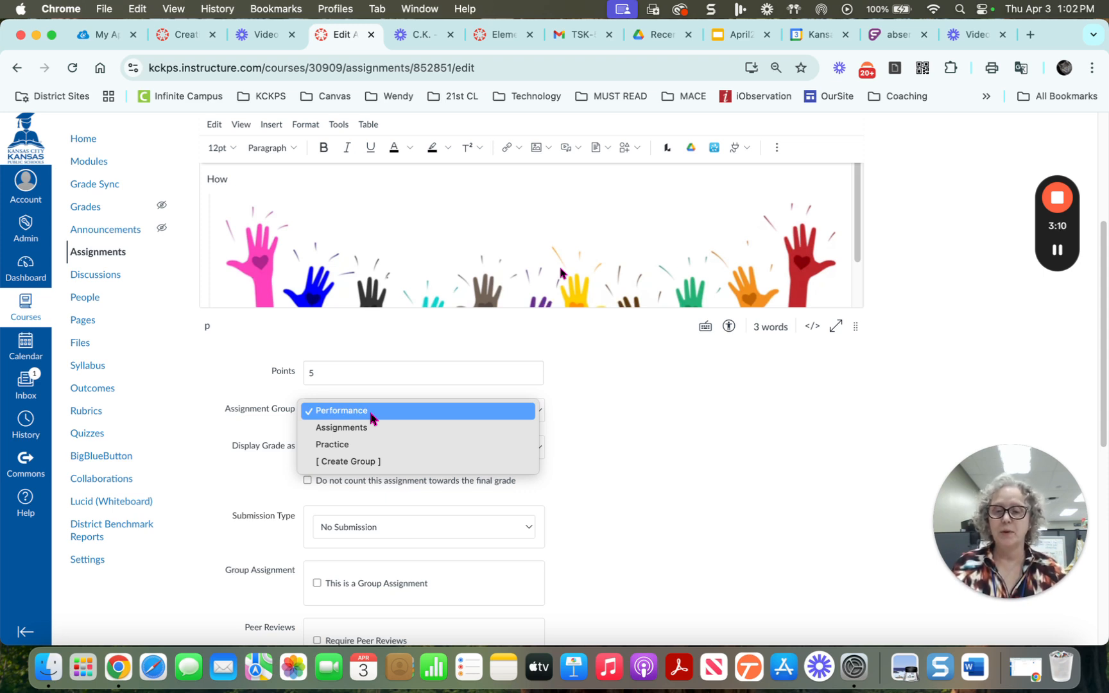
left_click(371, 414)
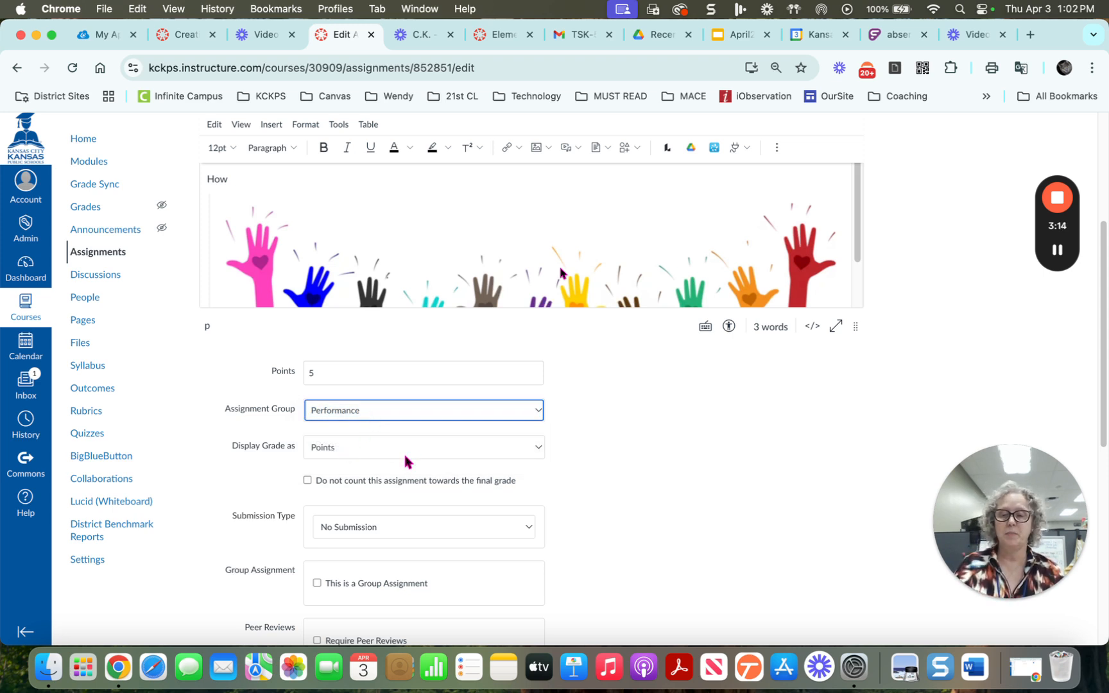
- Set the submission type to Online and allow Text Entry as an online entry option
scroll(406, 457, "down", 4)
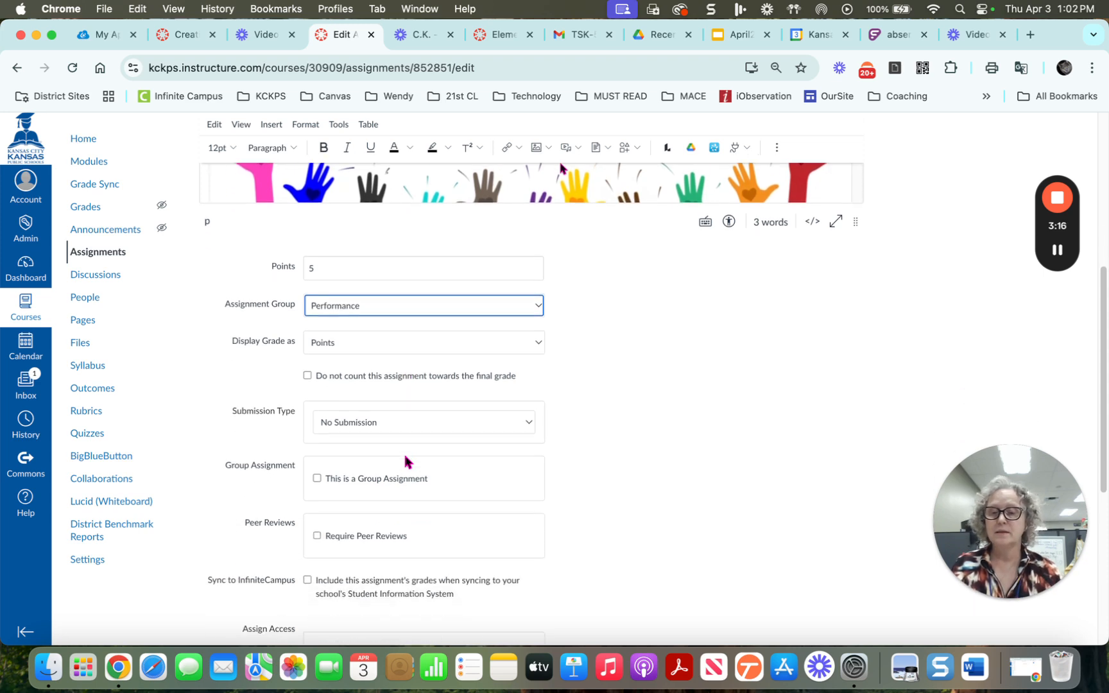
left_click(525, 405)
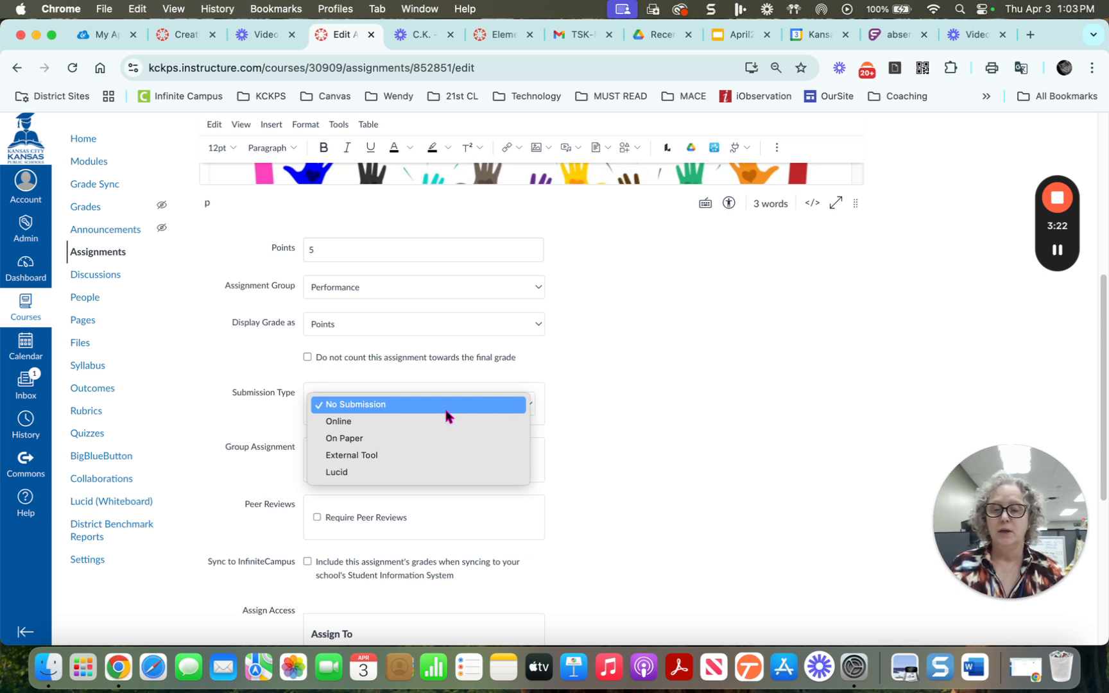
left_click(422, 422)
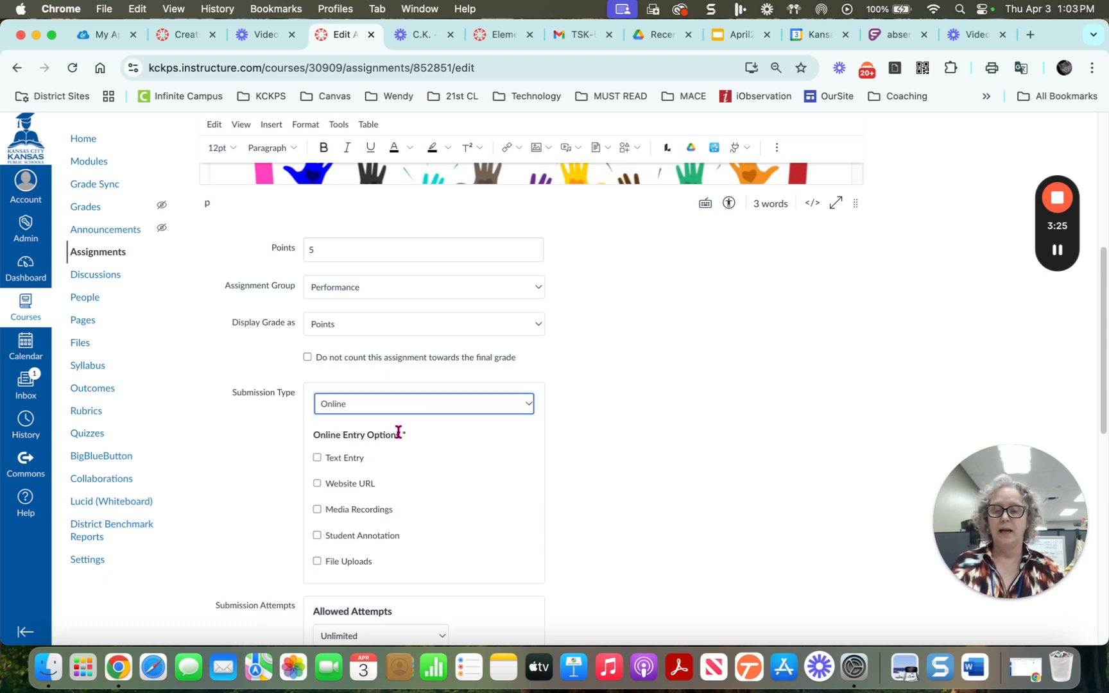
left_click(317, 458)
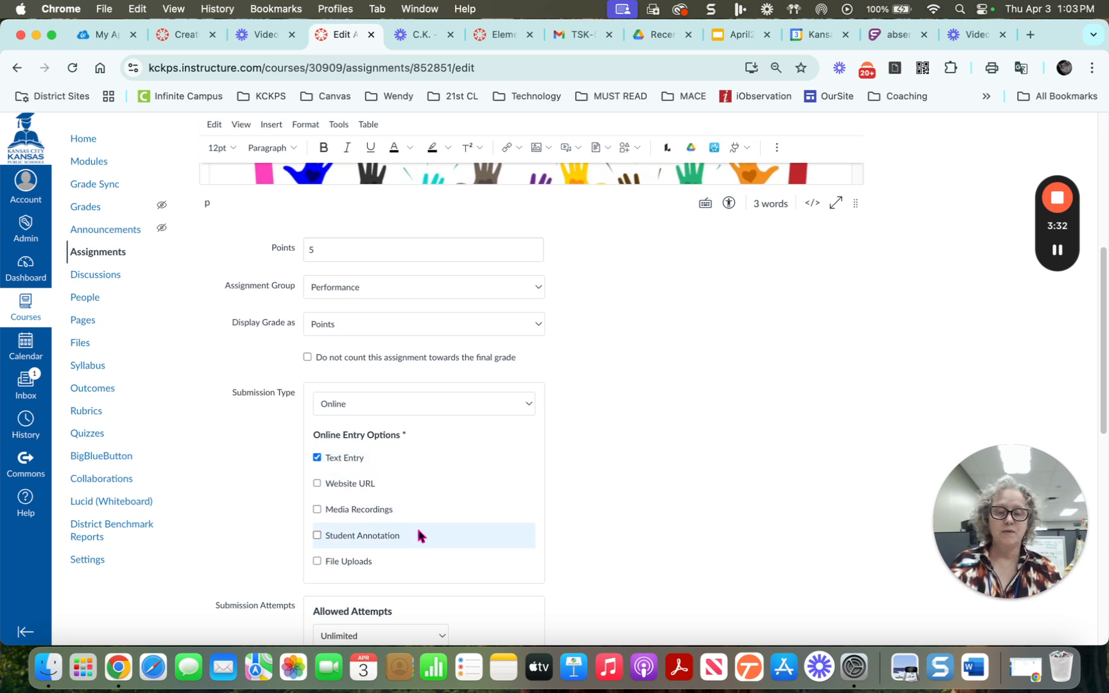
scroll(417, 525, "down", 1)
left_click(317, 537)
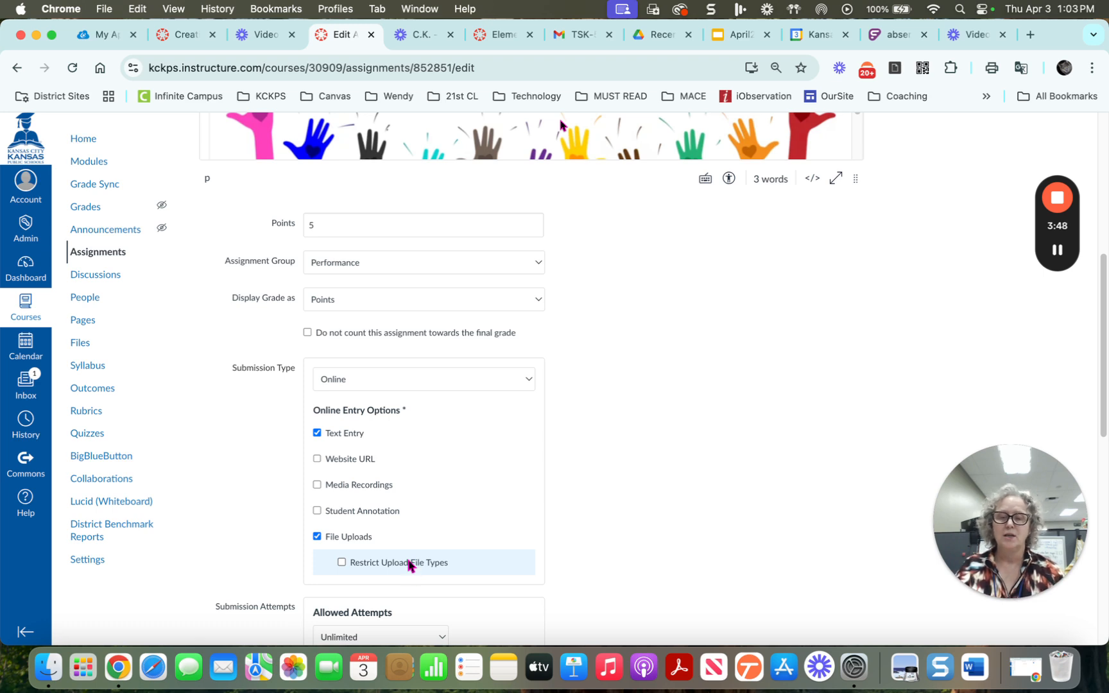
left_click(317, 537)
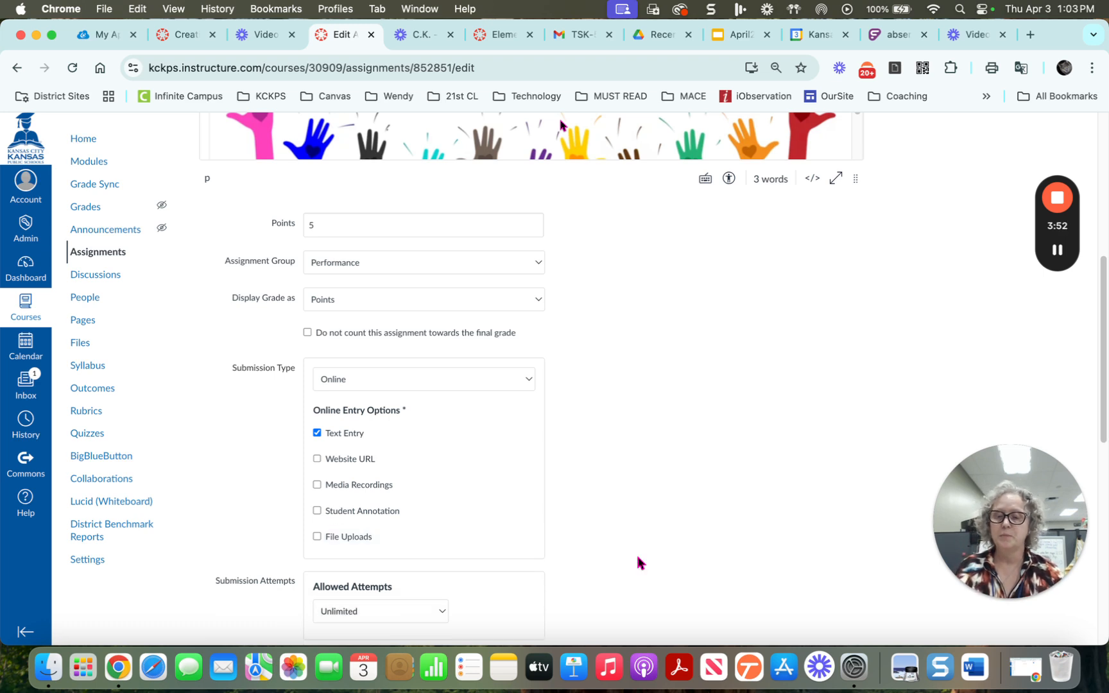
- Limit the allowed submission attempts and set the number of attempts to 4
scroll(637, 562, "down", 3)
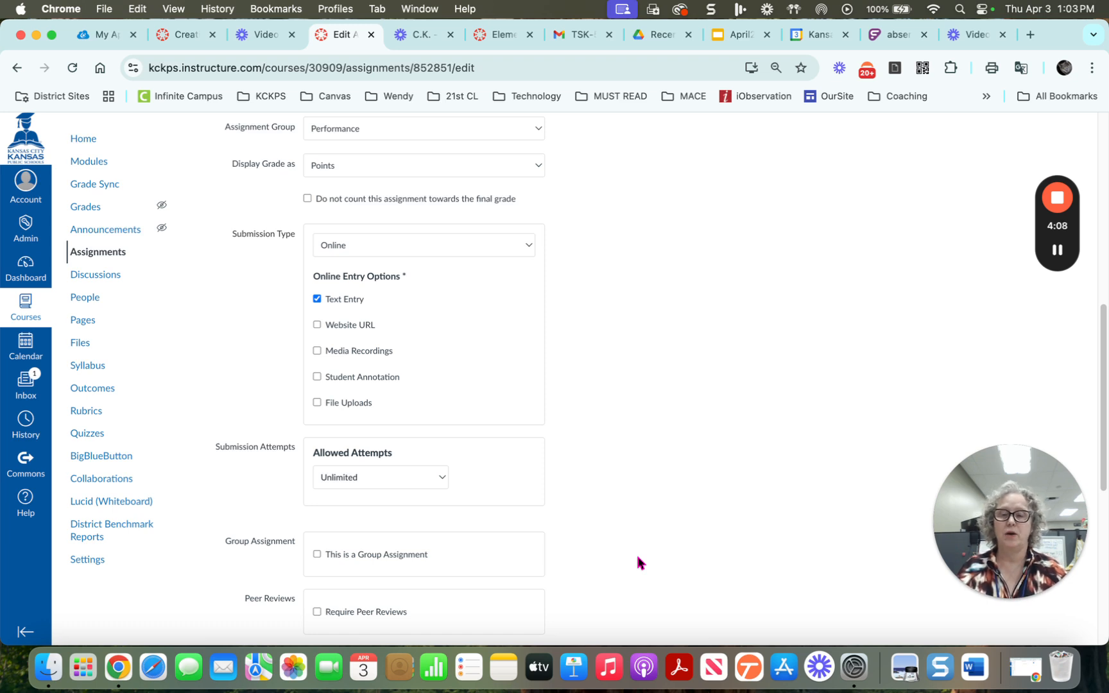
left_click(442, 480)
left_click(421, 496)
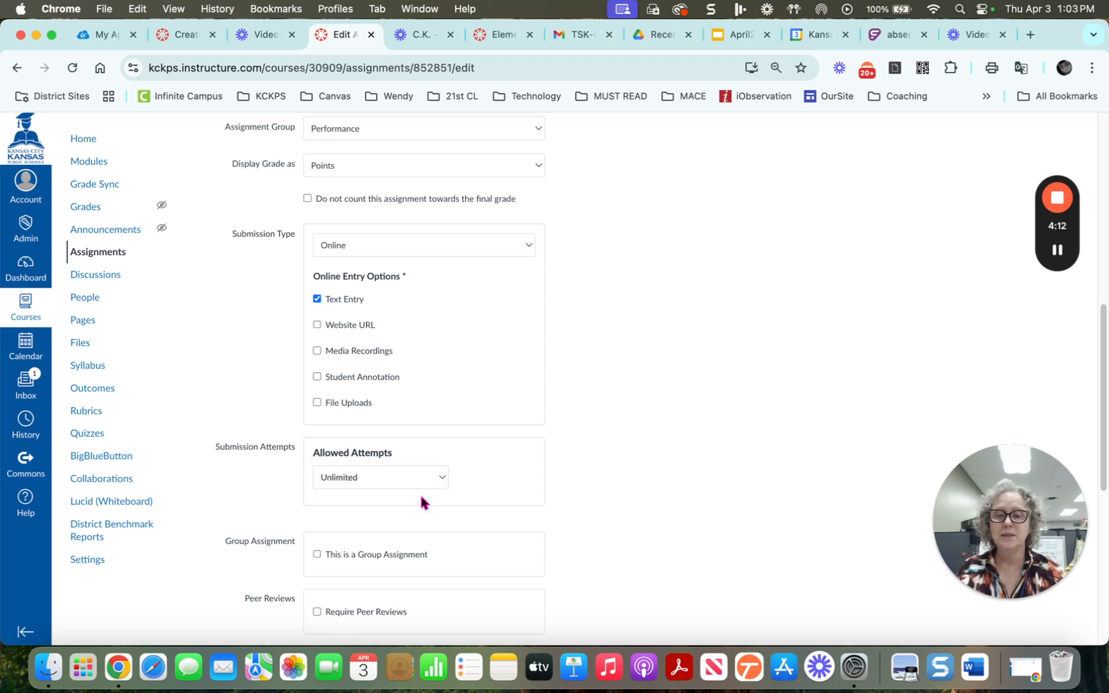
double_click(440, 524)
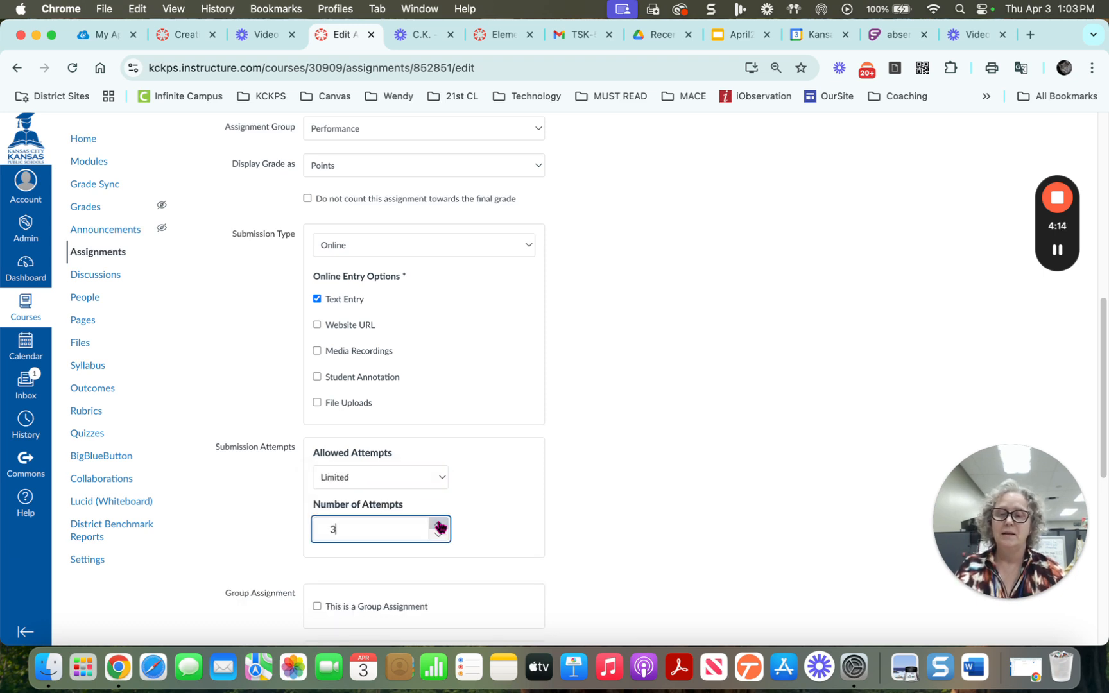
left_click(439, 524)
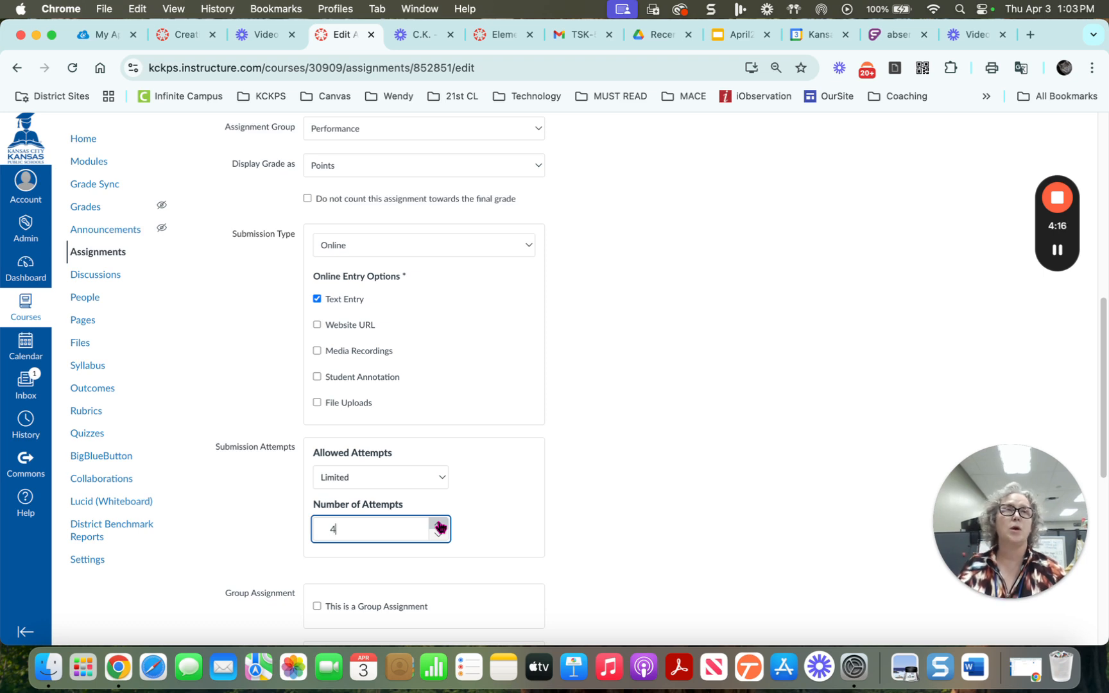
- Set the assignment's due date to April 4, 2025
scroll(604, 530, "down", 3)
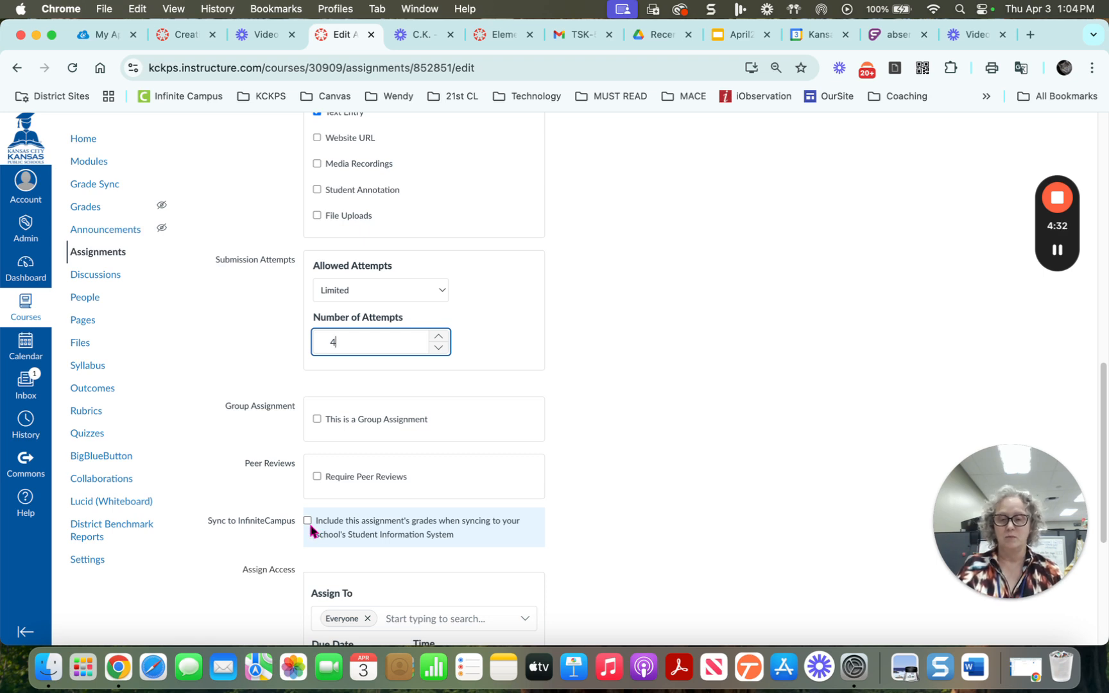
scroll(664, 495, "down", 6)
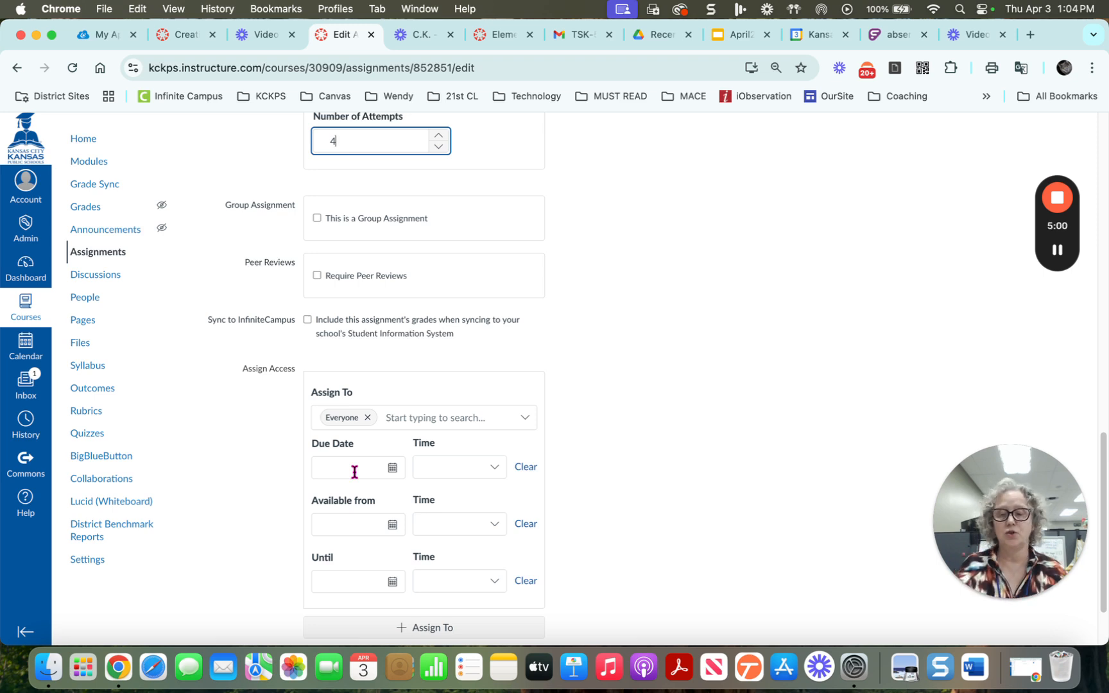
left_click(394, 468)
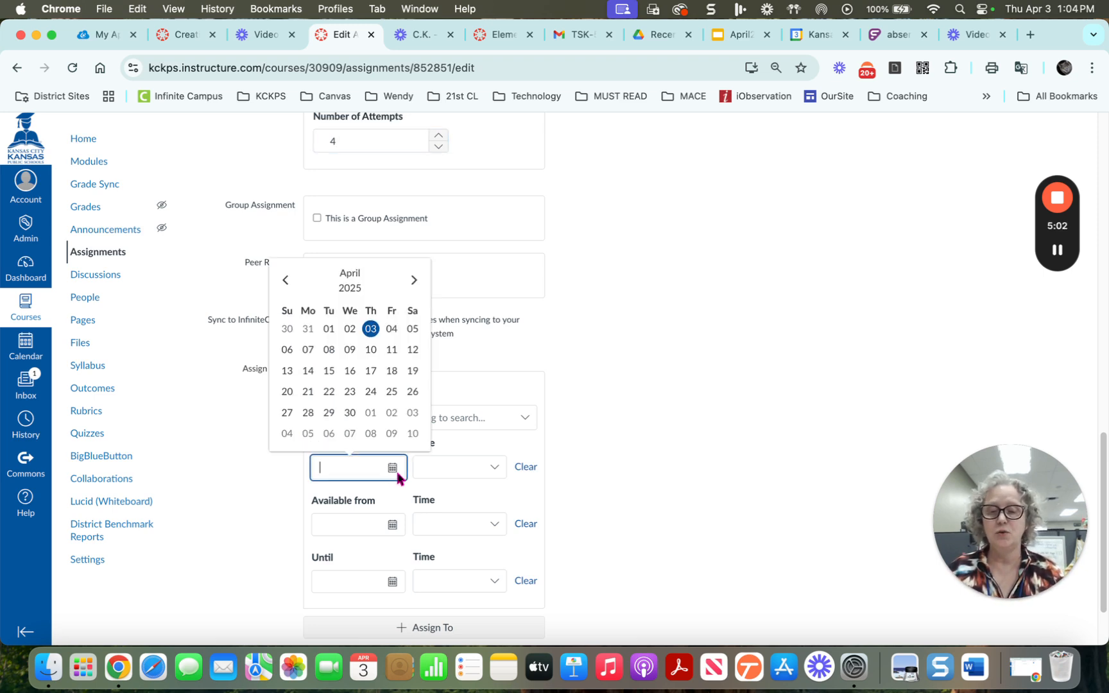
left_click(391, 329)
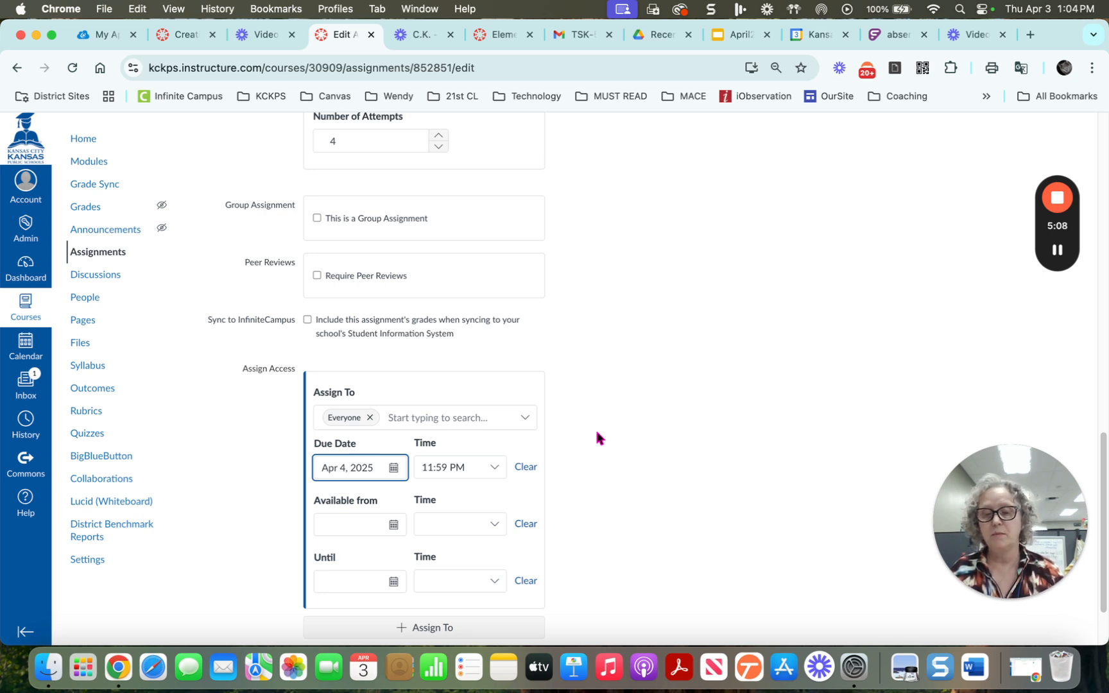
- Review the available assignees, keep the assignment assigned to Everyone, and save and publish it
left_click(524, 420)
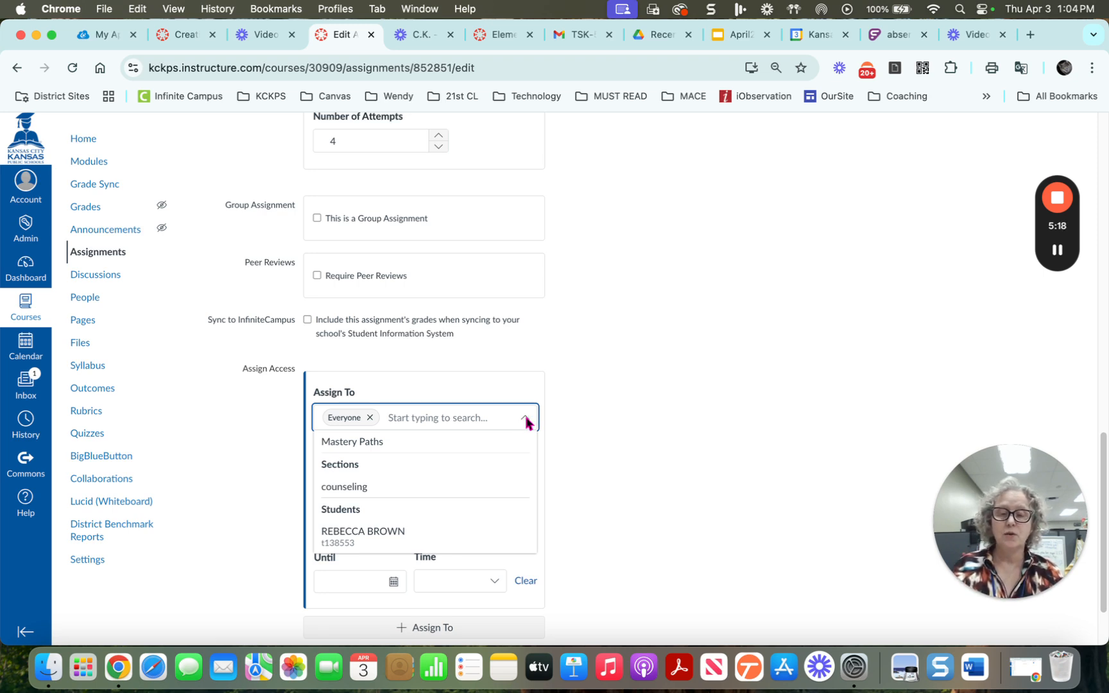
left_click(526, 420)
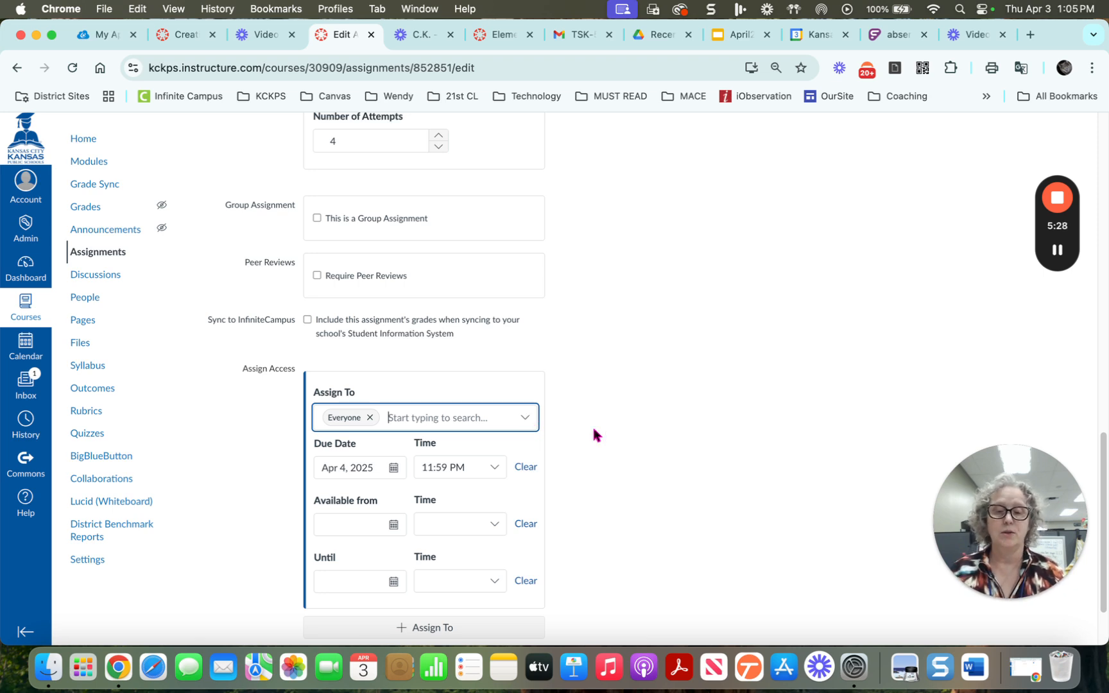
scroll(739, 514, "down", 3)
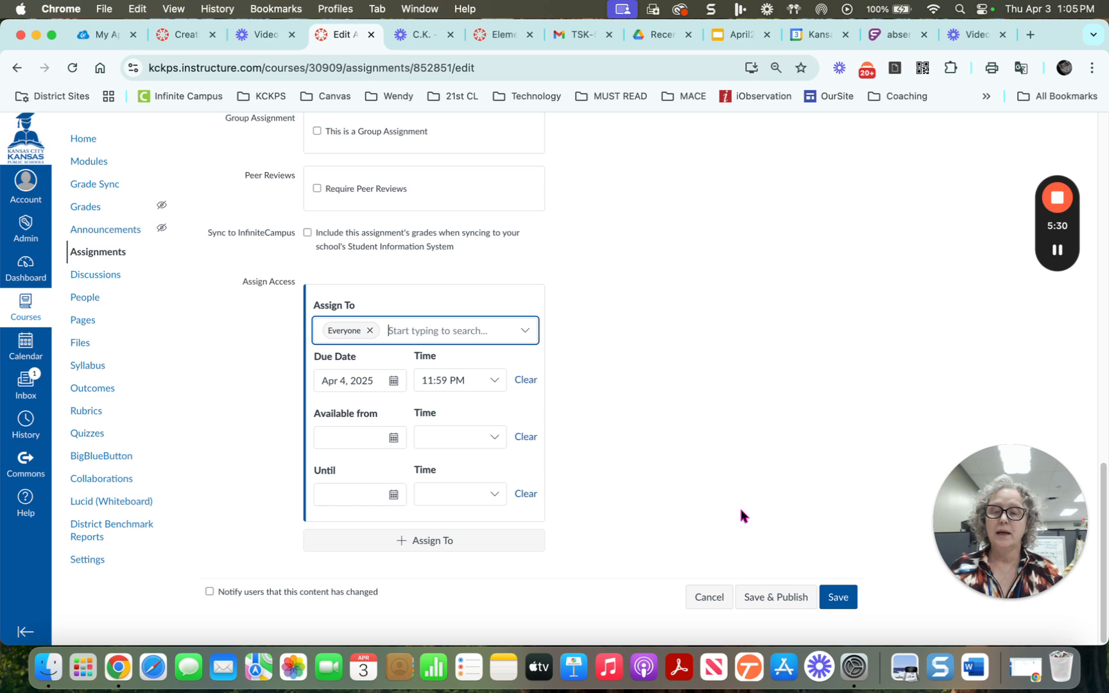
left_click(786, 597)
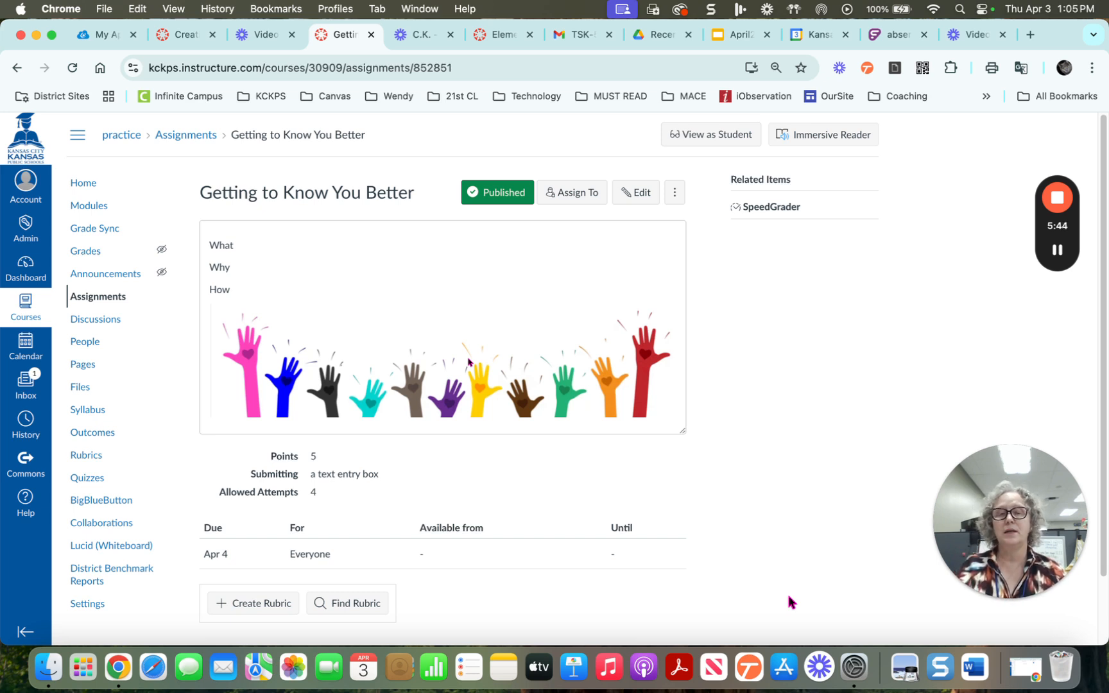
- Open the "Getting to Know You Better" assignment from the Unit 0 module while viewing the course as a student
left_click(94, 206)
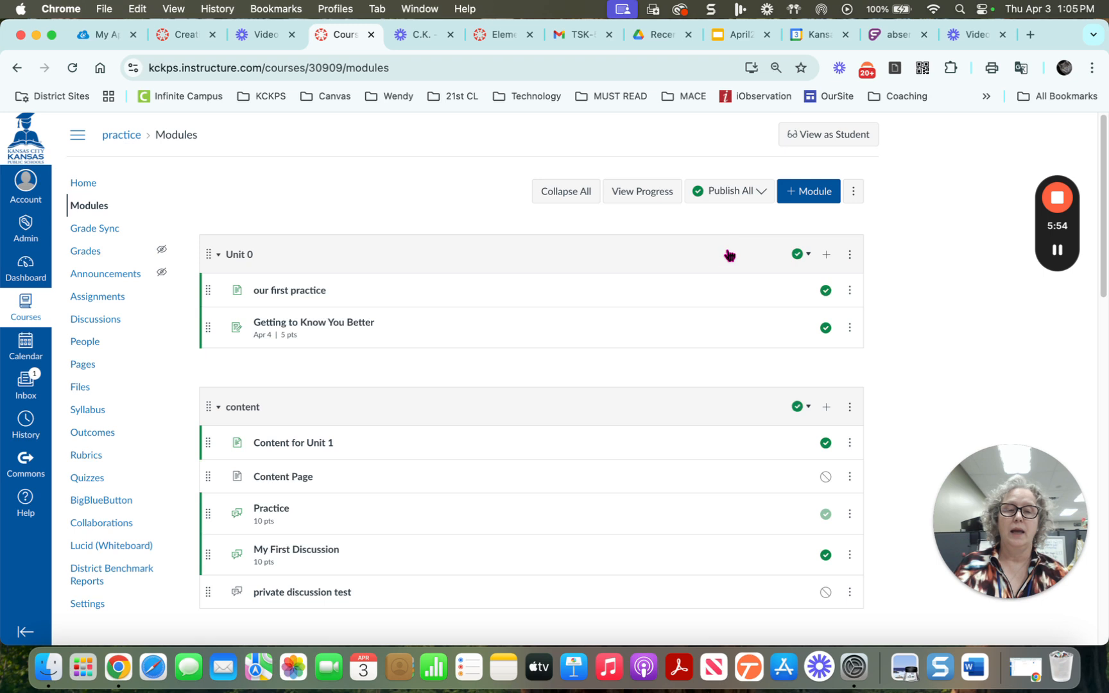
left_click(839, 137)
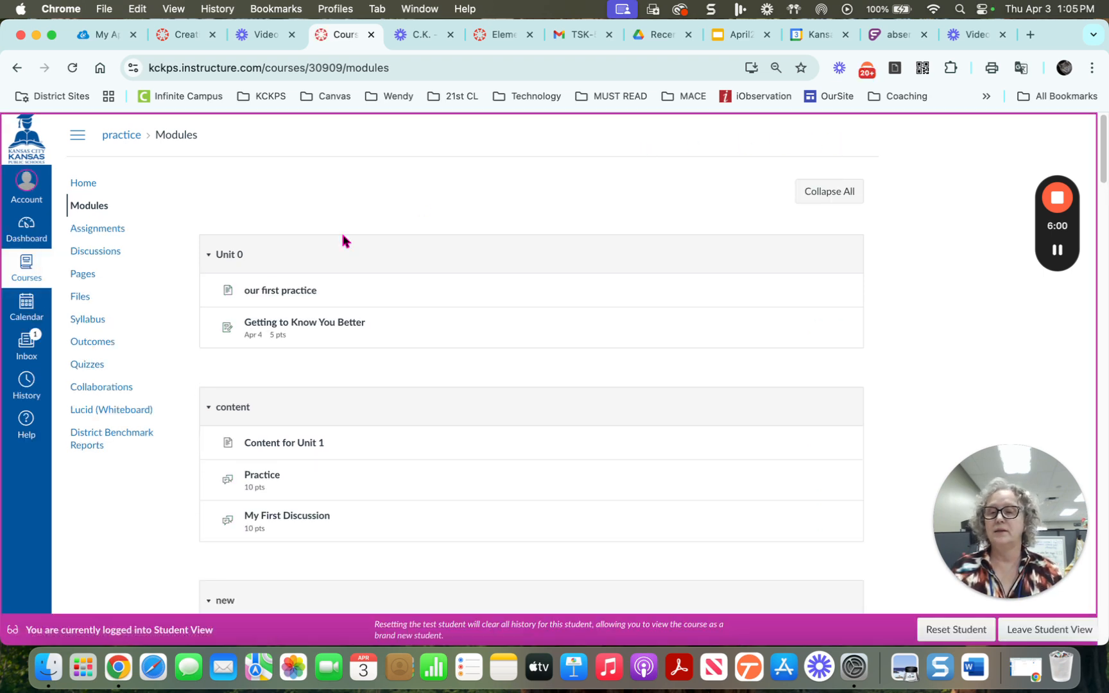
left_click(311, 322)
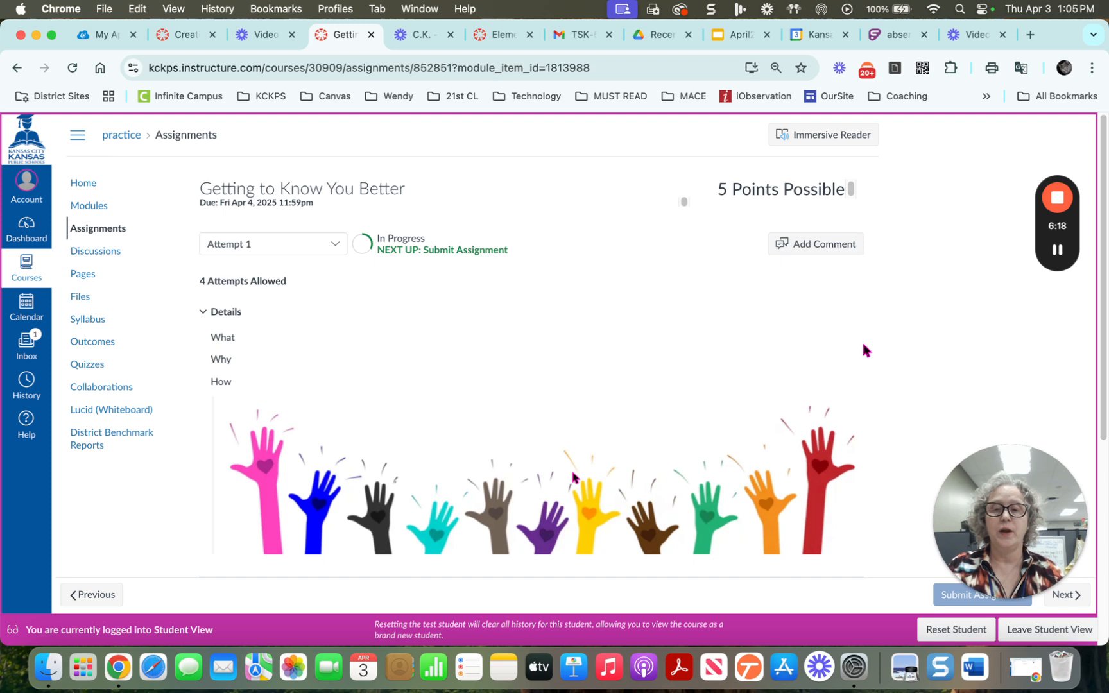
- Enter "students will input their informatin here..." as the student's text submission below the assignment details
scroll(863, 350, "down", 2)
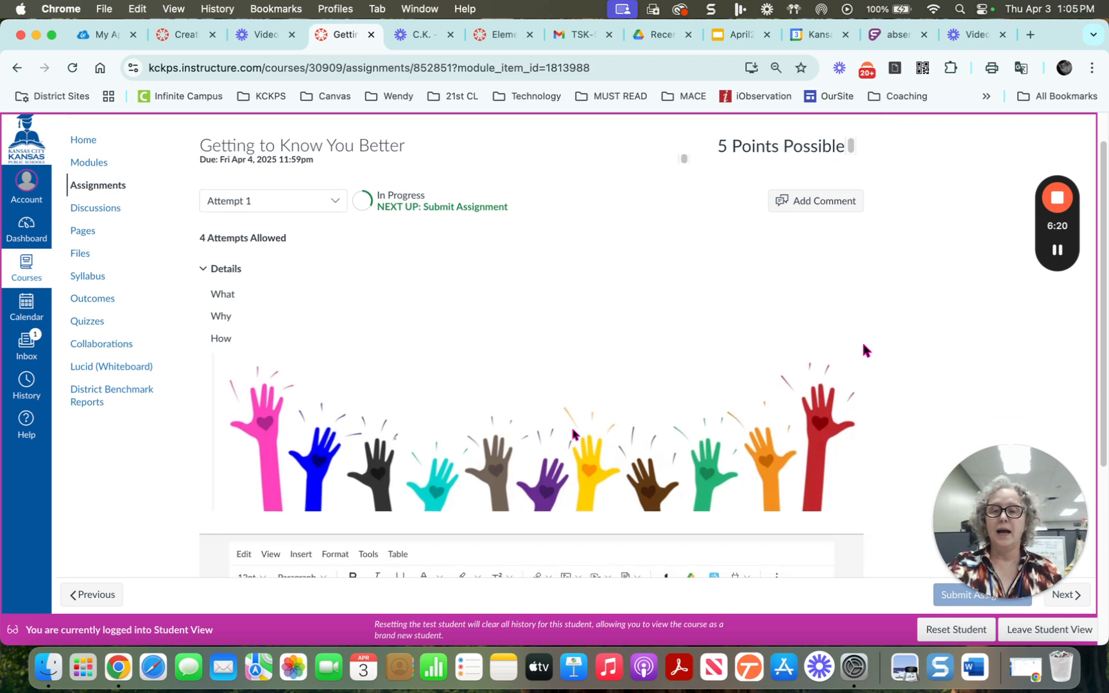
scroll(863, 349, "down", 6)
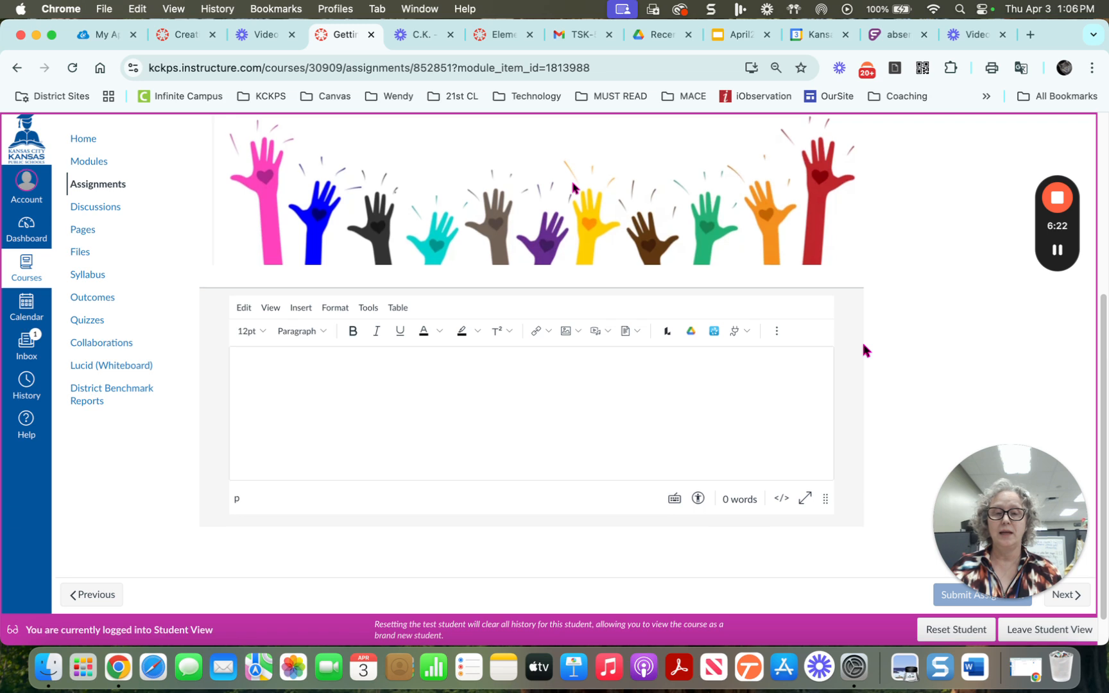
left_click(367, 391)
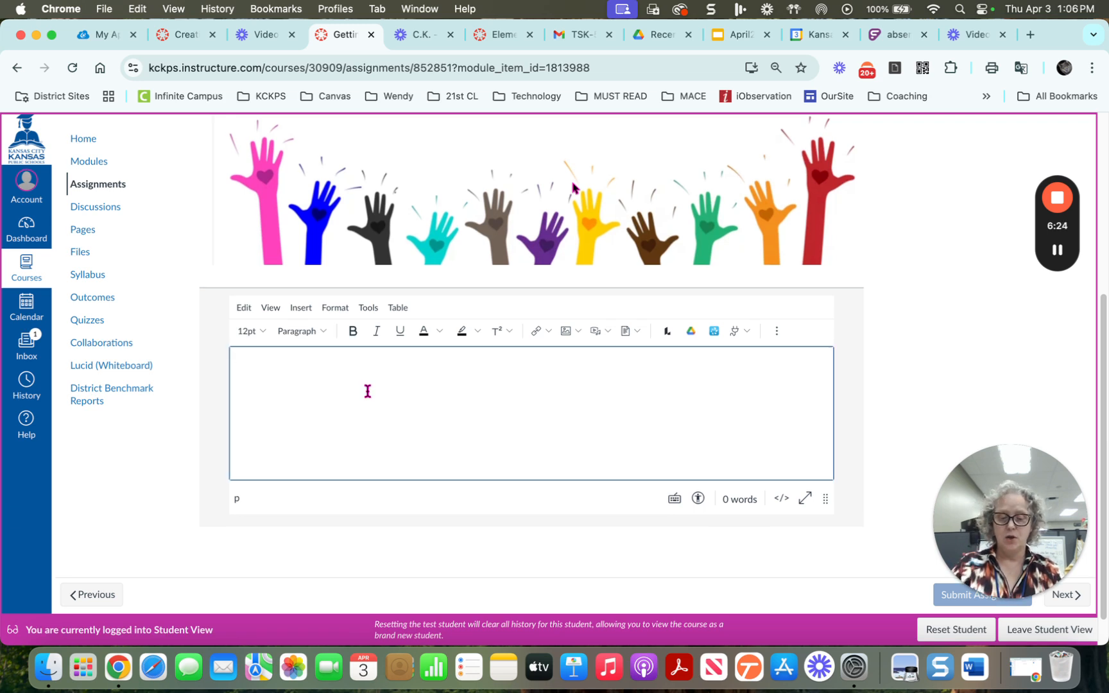
type("student")
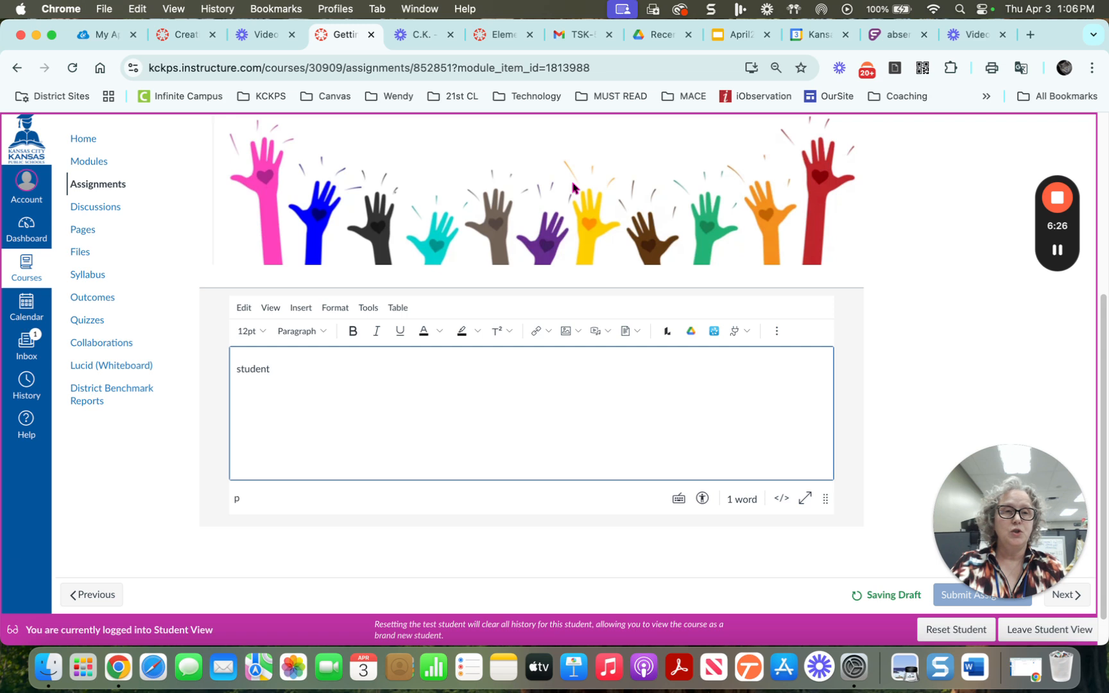
type("s wi")
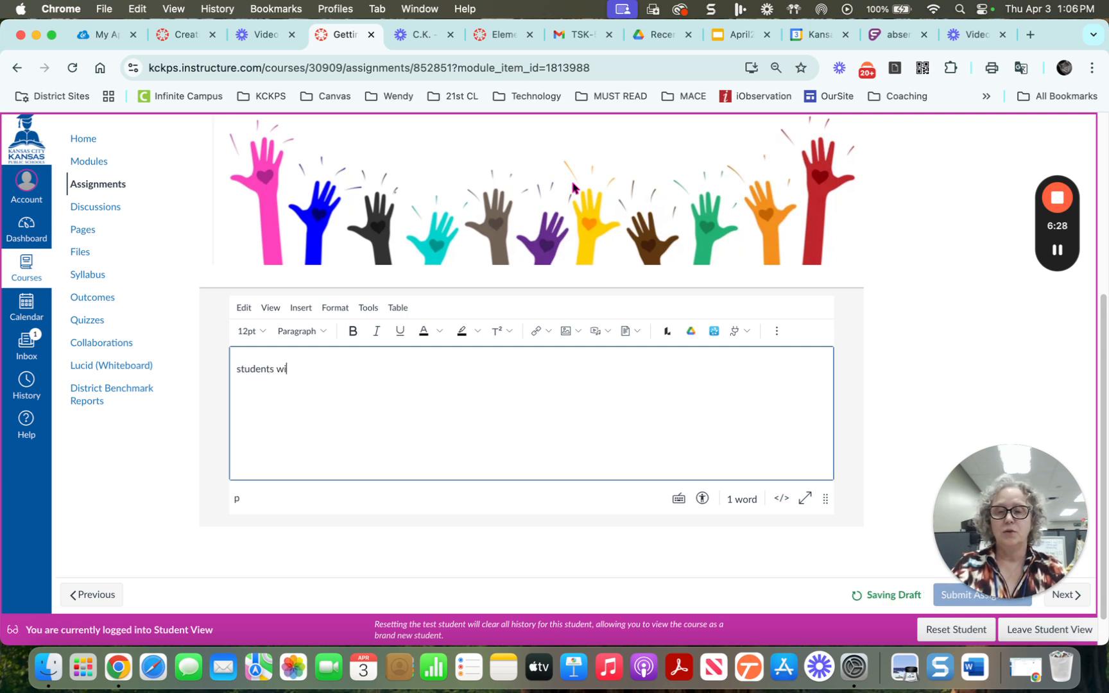
type("ll input their ")
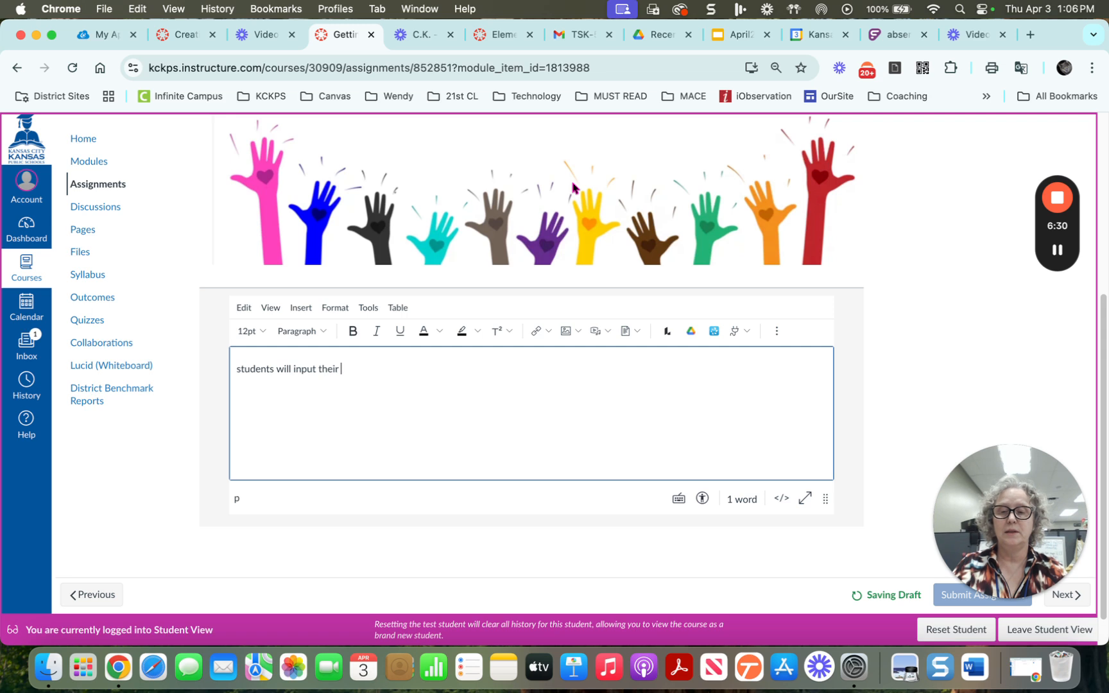
type("informatin here...")
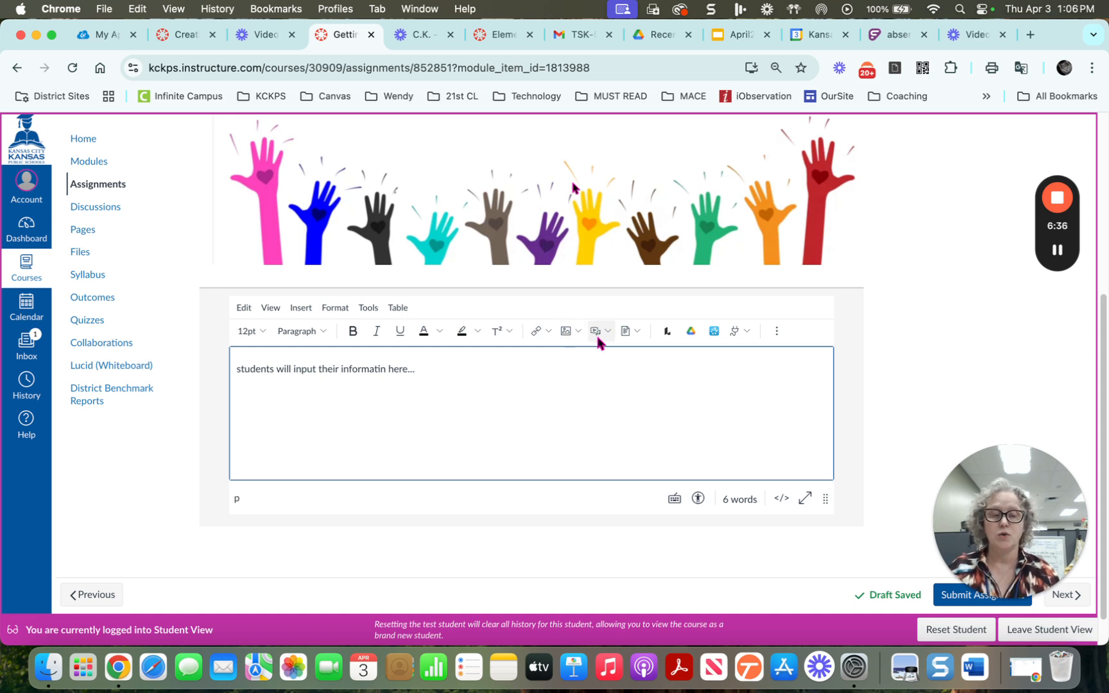
- Submit the assignment as the test student and leave Student View
left_click_drag(1005, 509, 1005, 417)
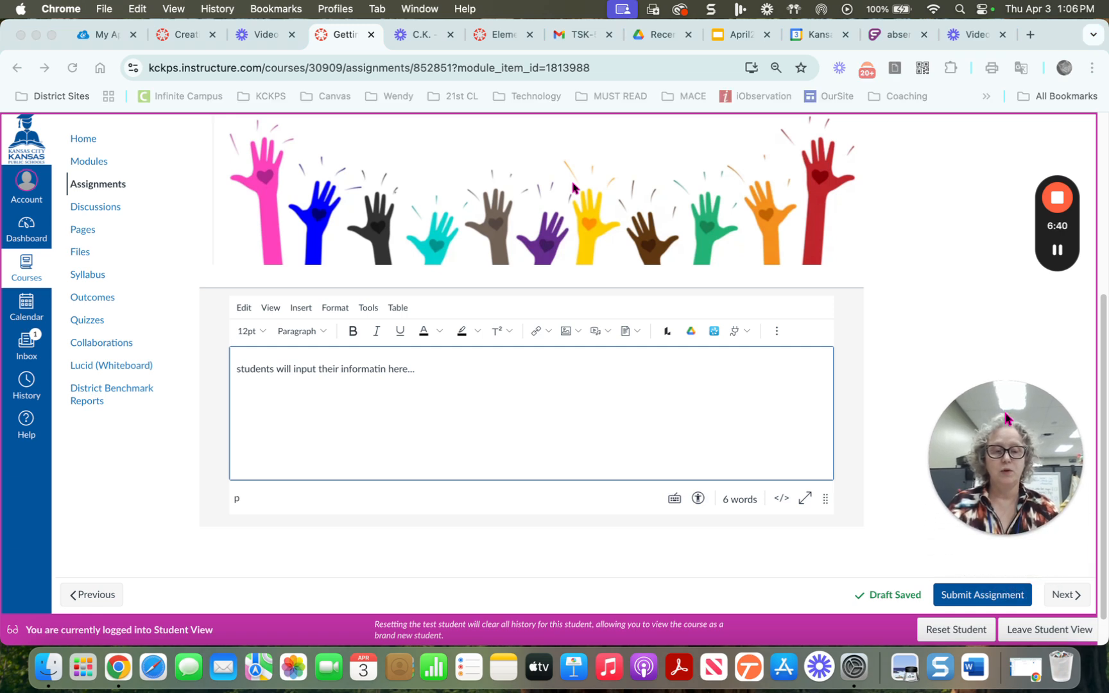
left_click(994, 596)
left_click(983, 594)
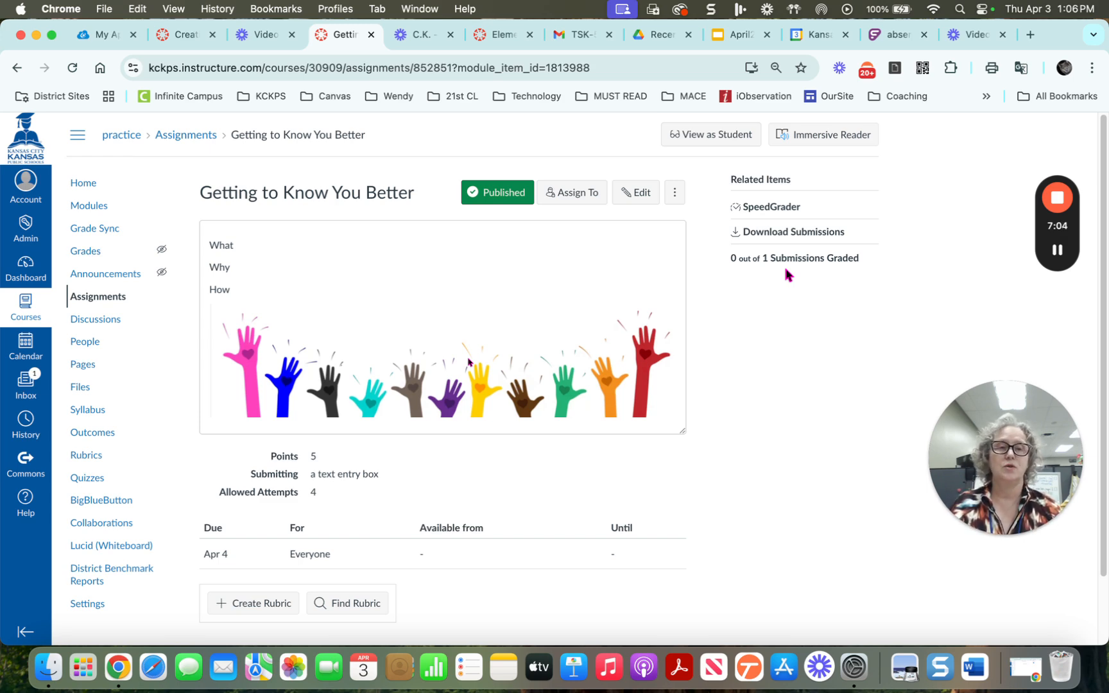
- Open the test student's submission in SpeedGrader and grade it 4 out of 5
left_click(780, 208)
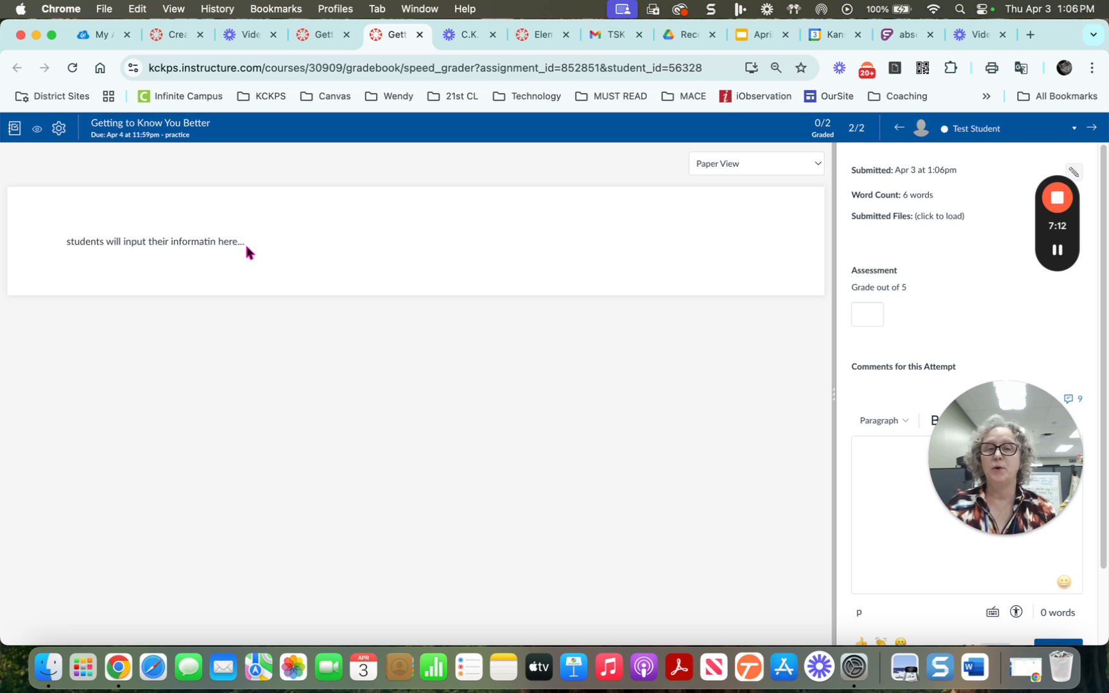
left_click(867, 316)
type("4")
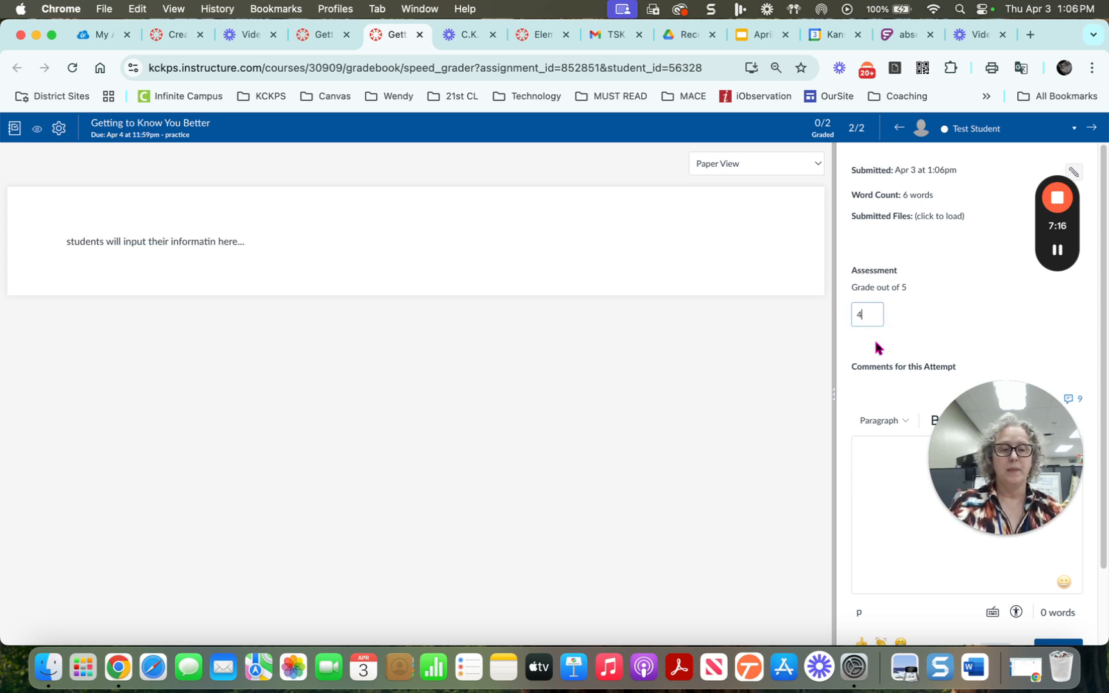
- Submit the comment "please include more detail about your likes and dislikes and then resubmit" on the test student's attempt
left_click(875, 466)
type("ple")
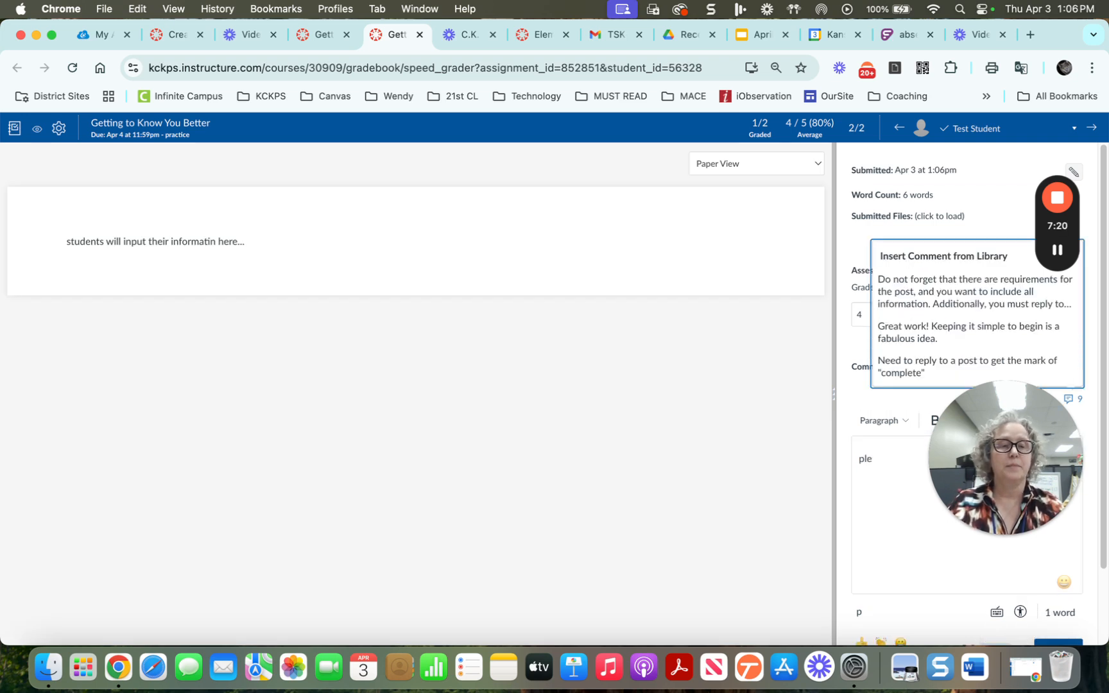
left_click(1036, 461)
left_click_drag(1036, 462, 1022, 298)
left_click(899, 465)
left_click(884, 461)
type("please includ")
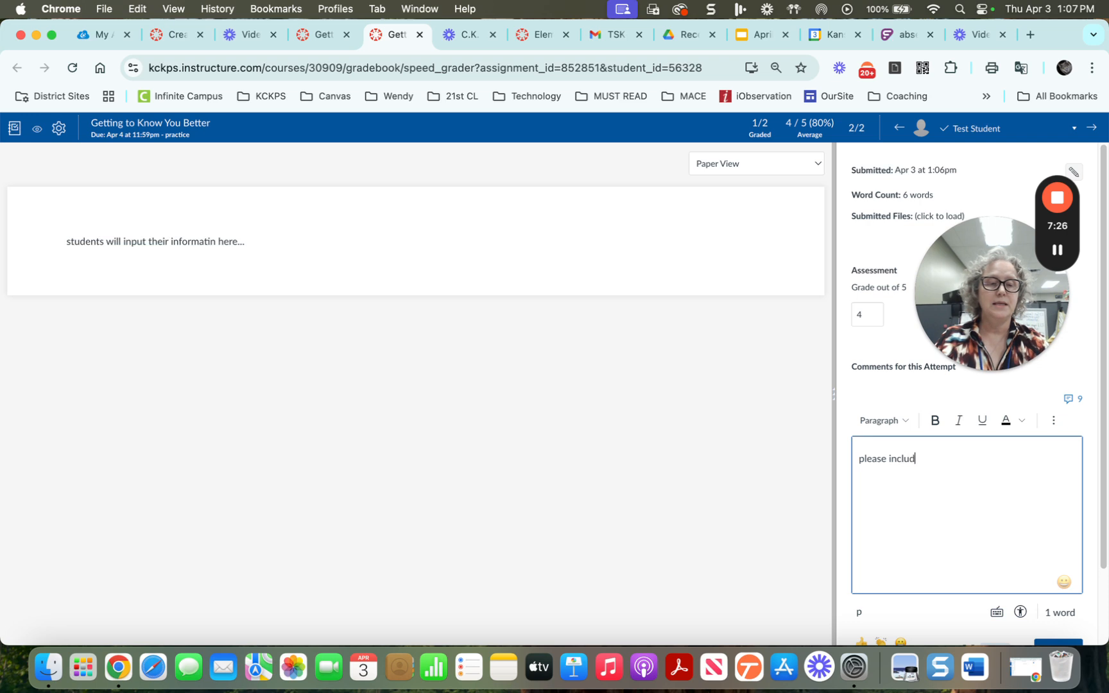
type("e more de")
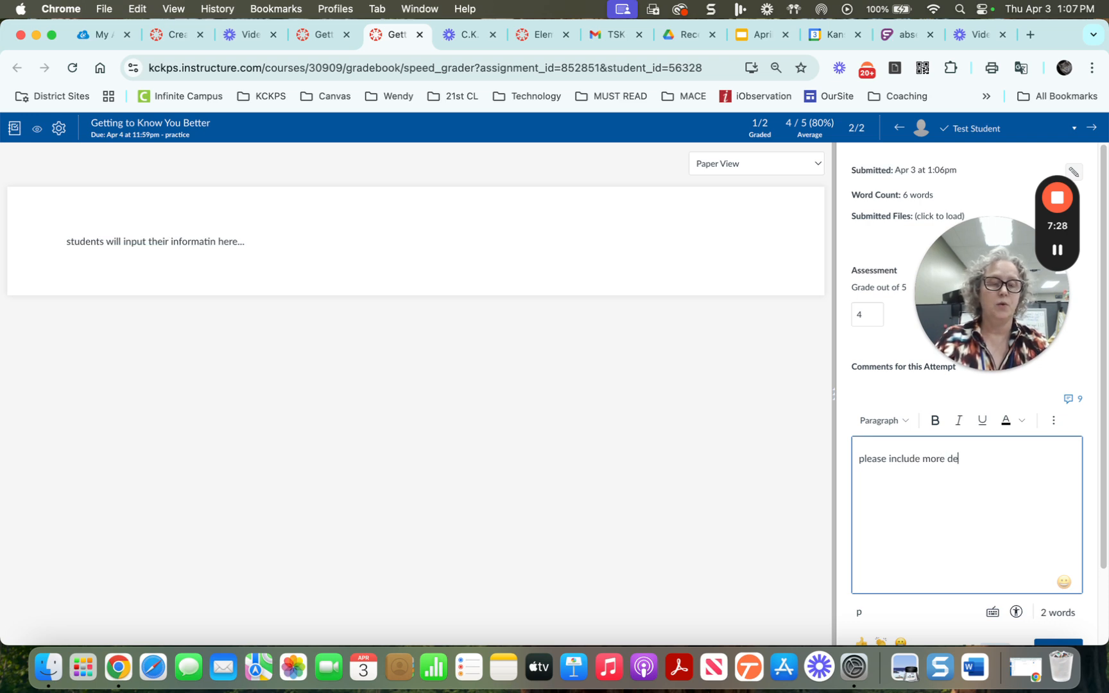
type("tail about y")
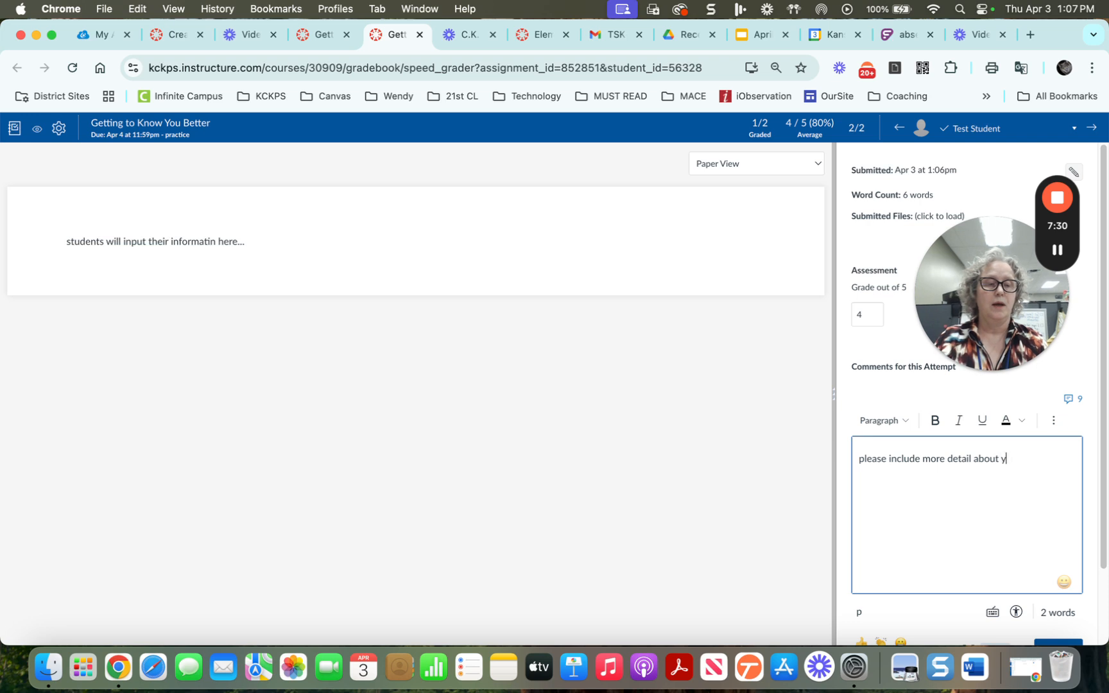
type("our likes and")
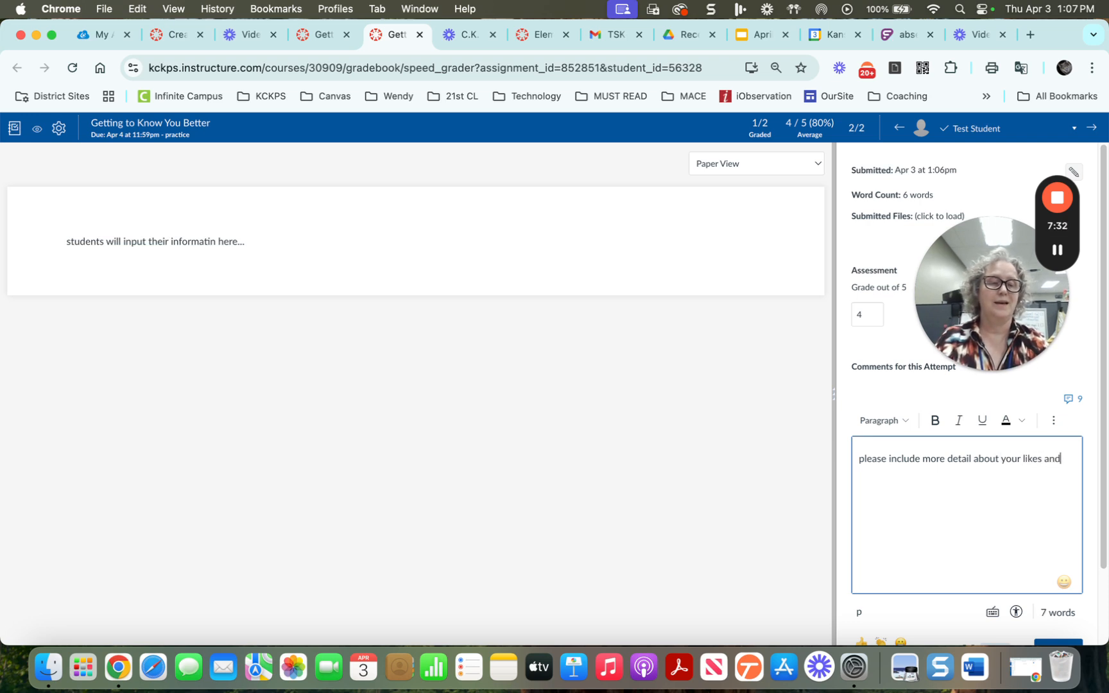
type(" dislikes")
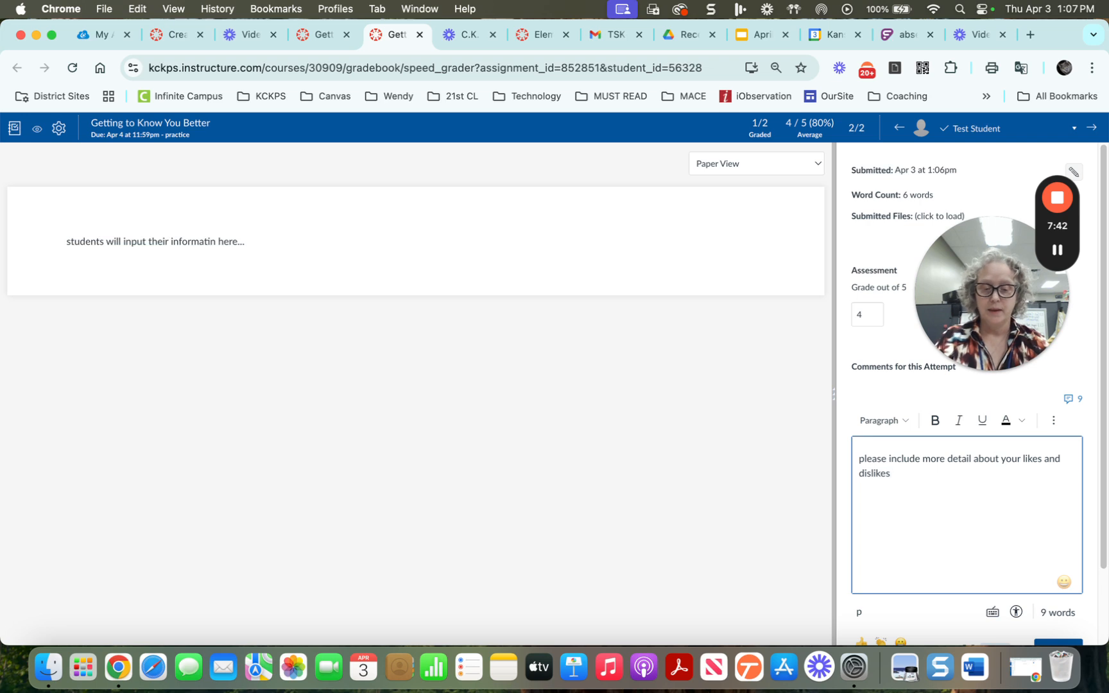
type("and then re")
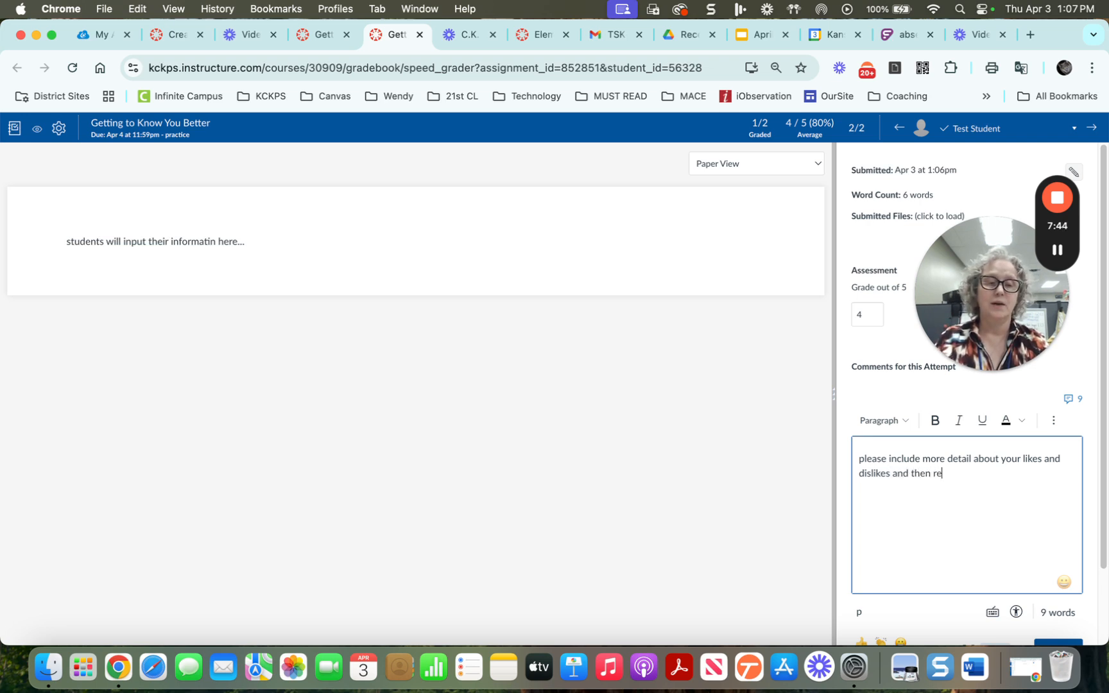
type("su")
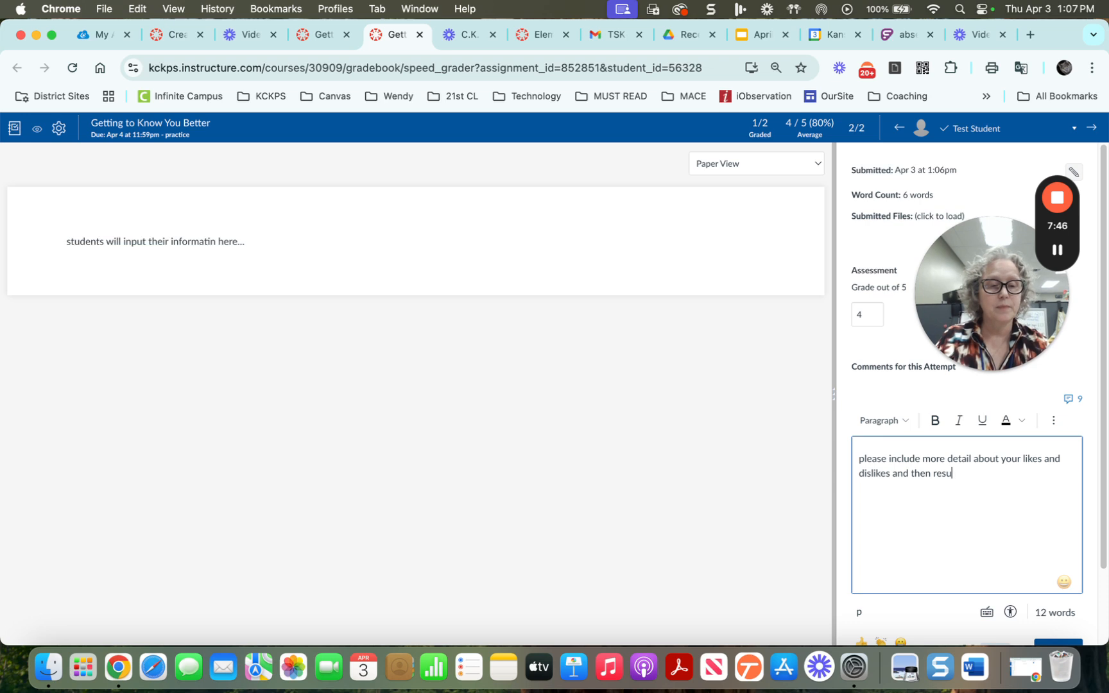
type("mbmit")
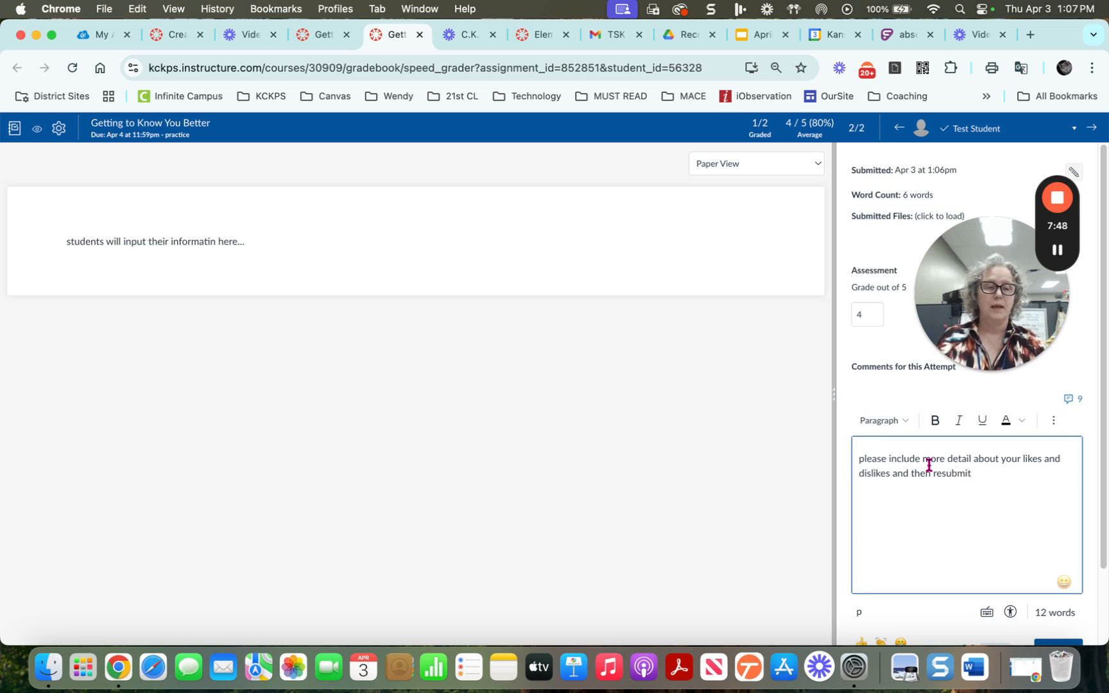
scroll(1022, 493, "down", 2)
left_click(1062, 603)
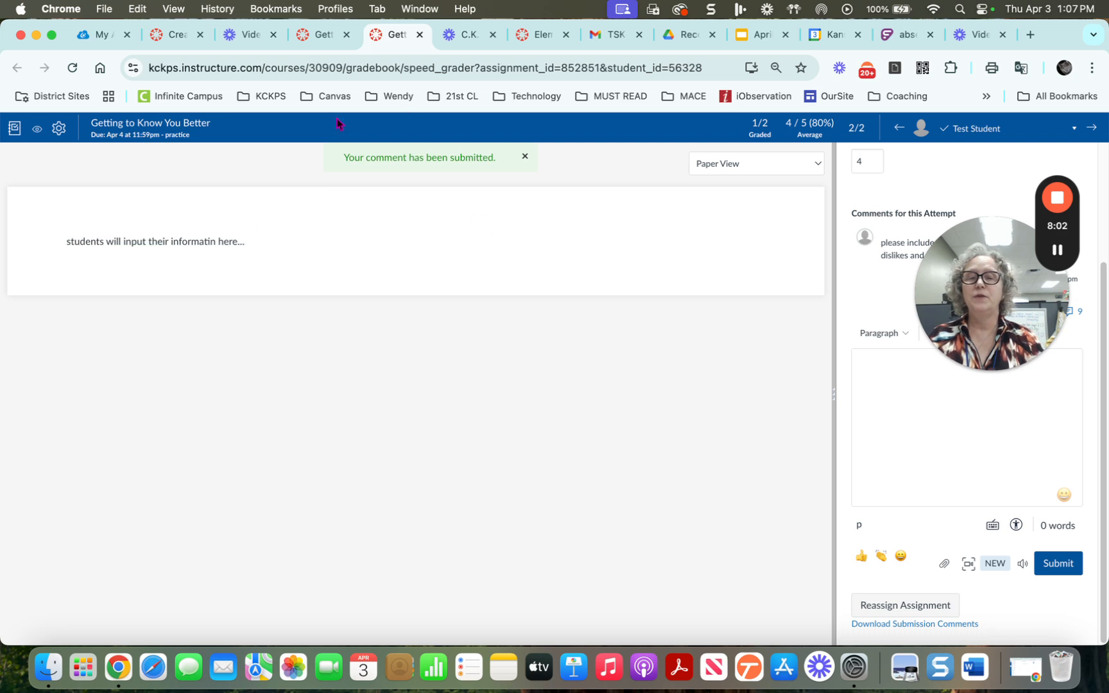
- Leave SpeedGrader for the assignment page and open the course gradebook to look through the assignment columns
left_click(136, 132)
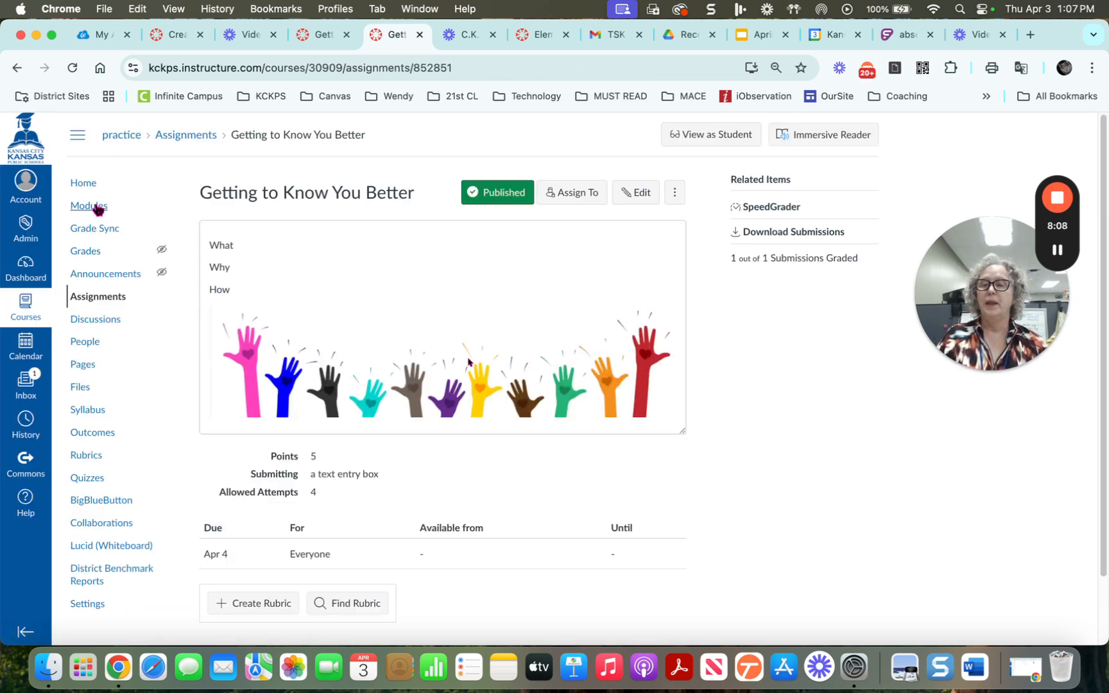
left_click(86, 252)
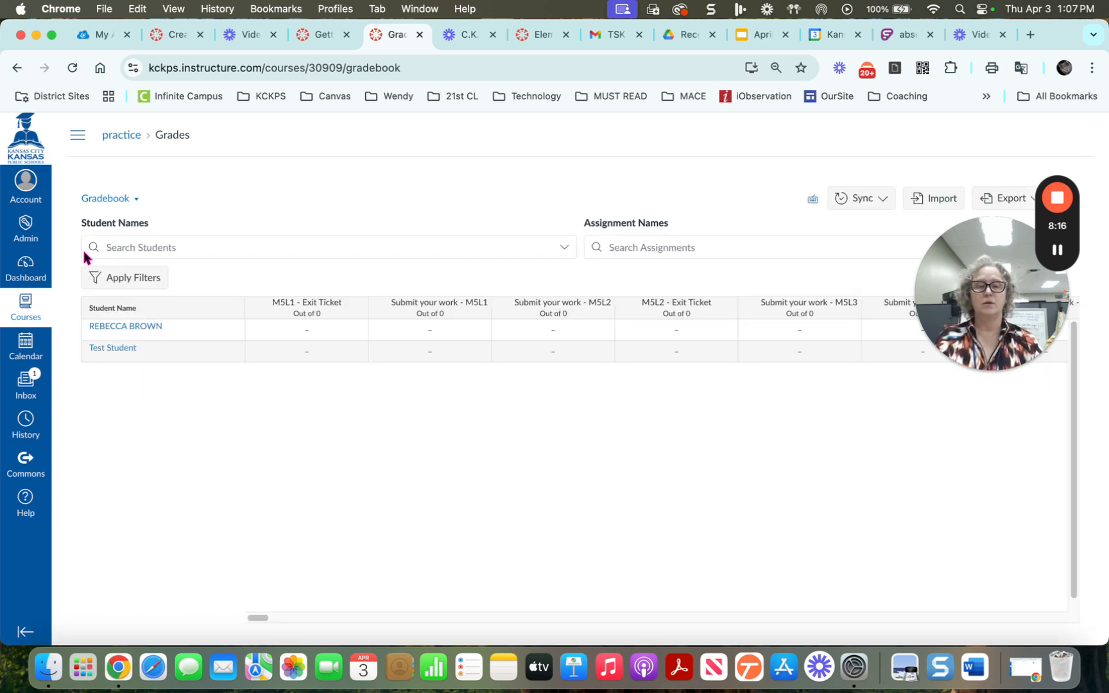
left_click_drag(252, 624, 358, 623)
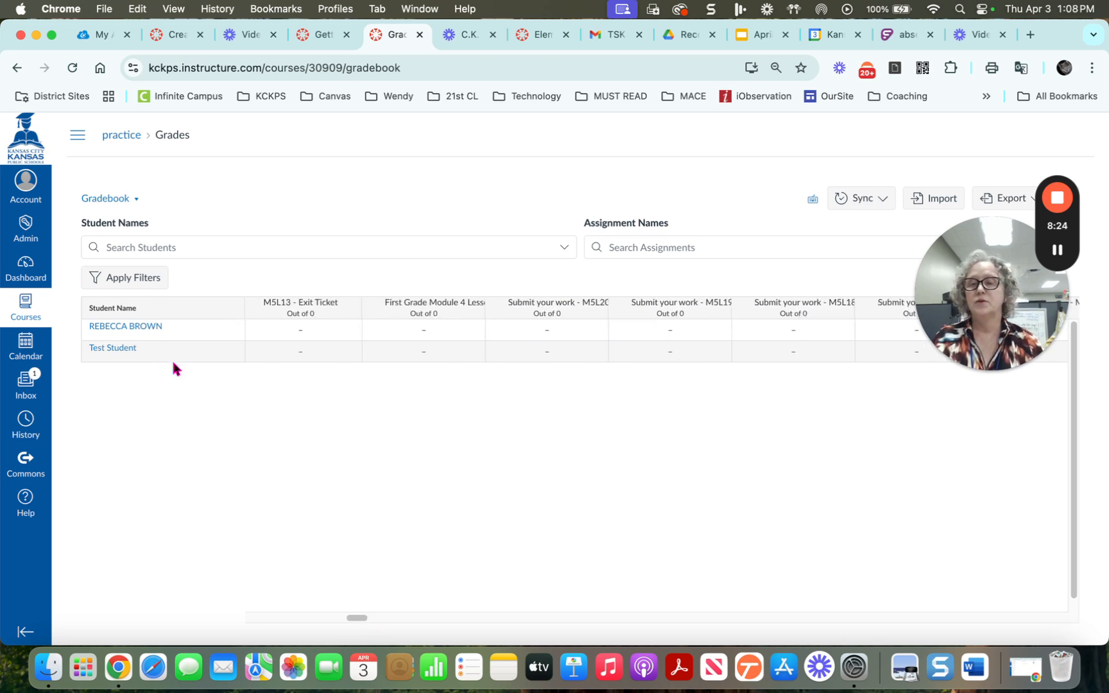
left_click(186, 246)
type("getting")
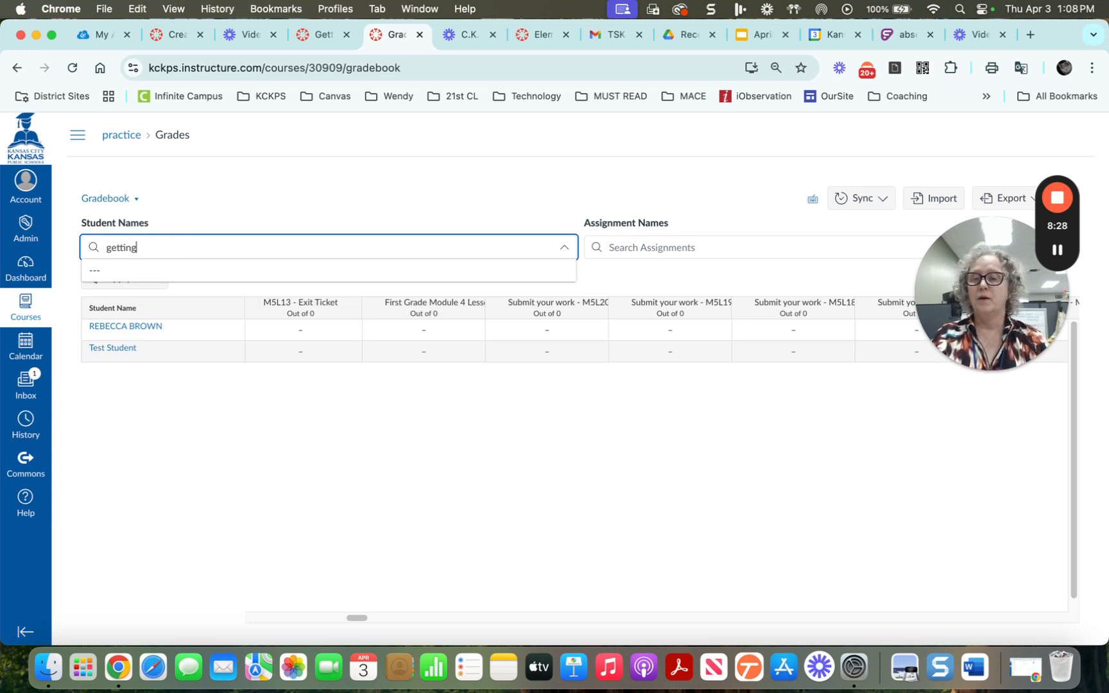
key("BackSpace")
key("BackSpace")
key("BackSpace")
key("BackSpace")
key("BackSpace")
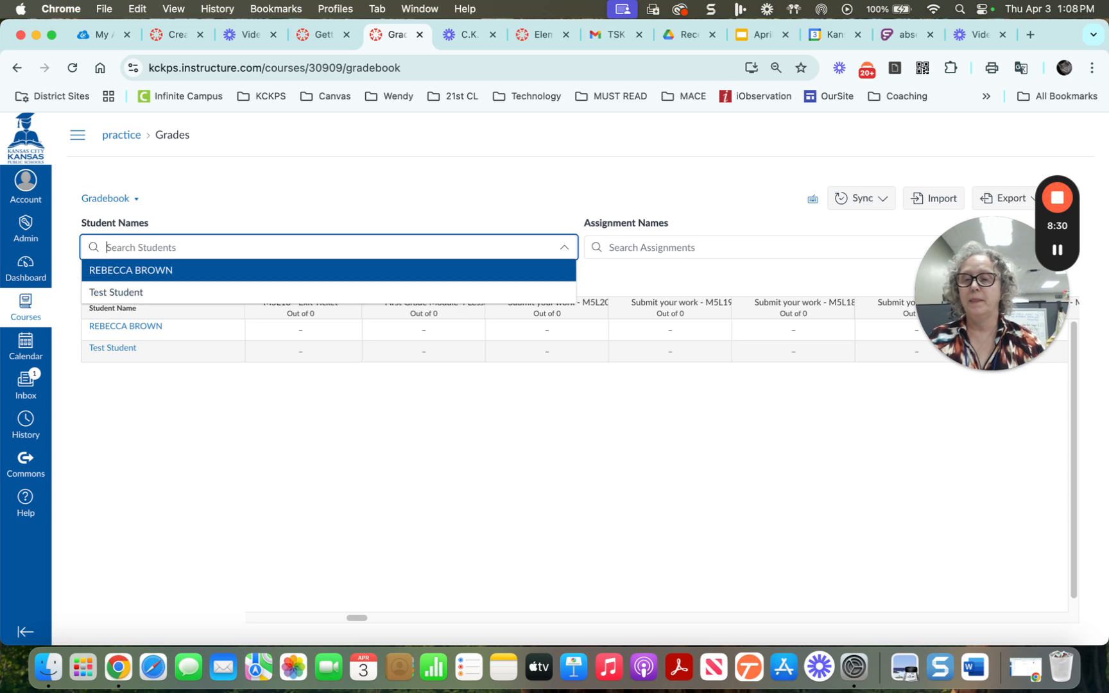
left_click(638, 250)
type("getting")
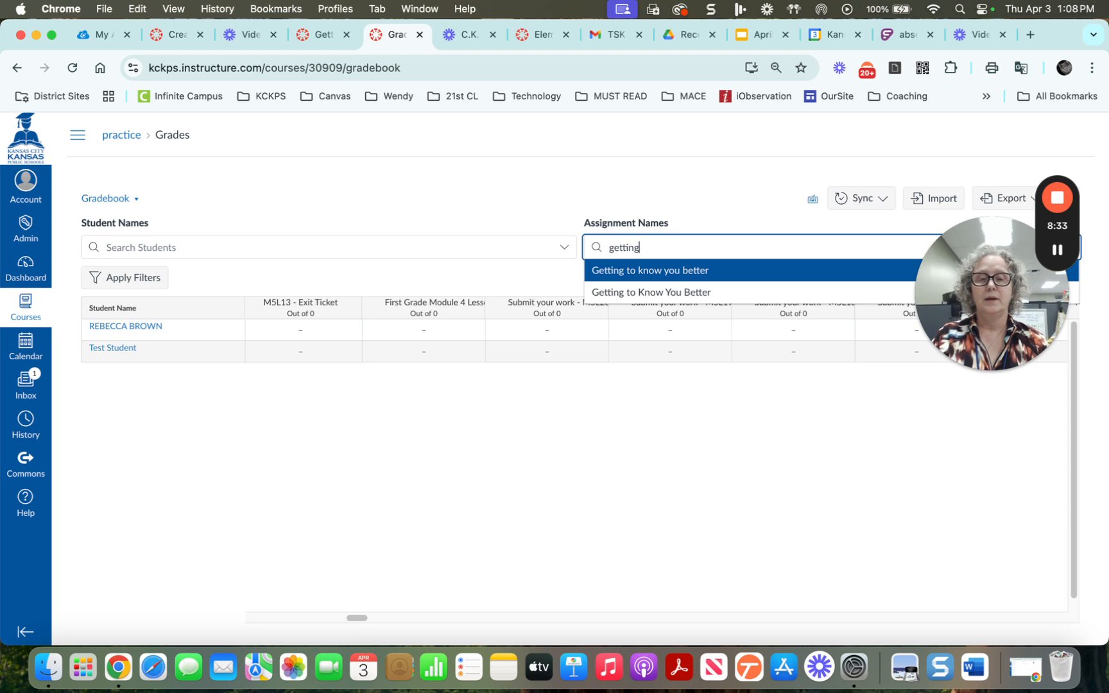
left_click(641, 269)
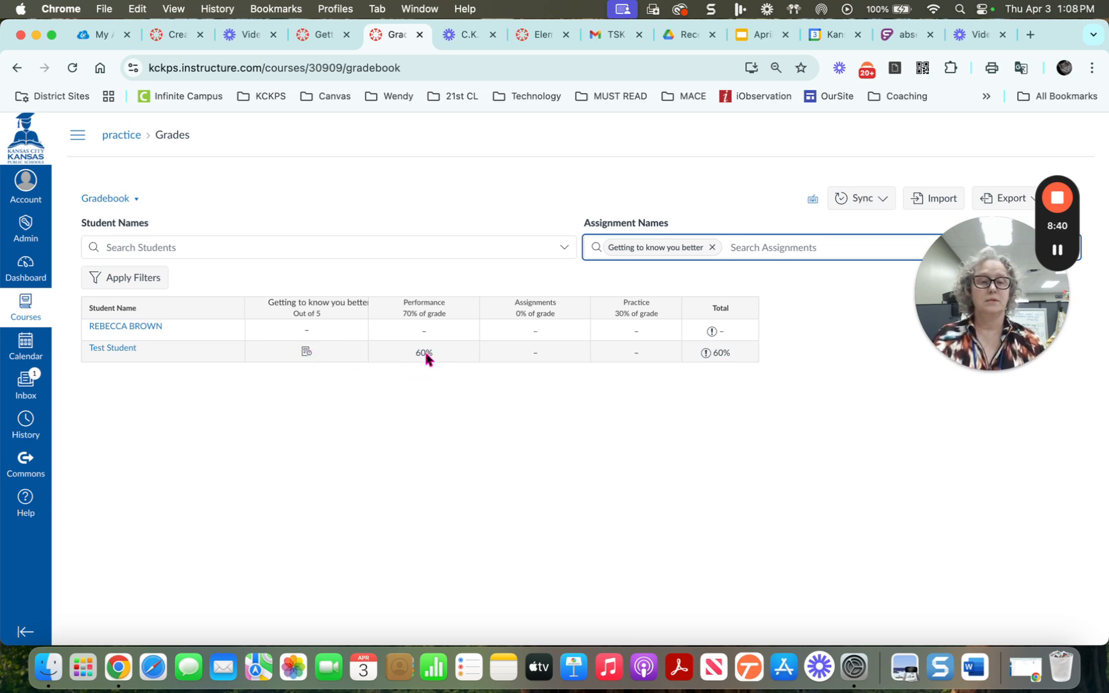
left_click(305, 352)
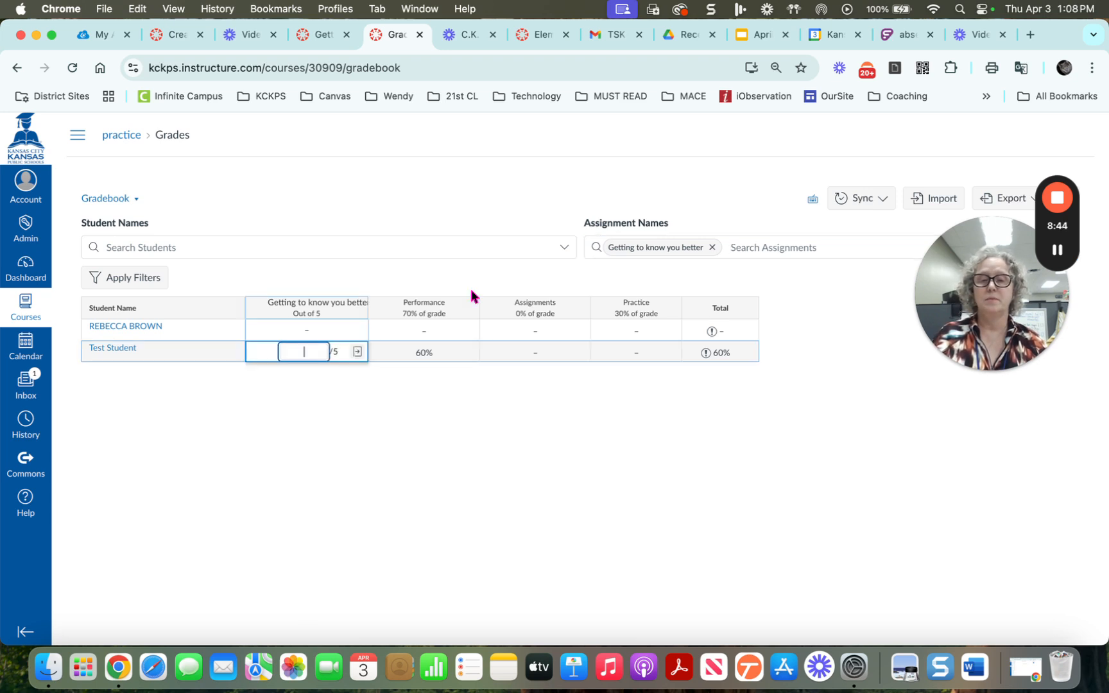
left_click(676, 249)
left_click(712, 247)
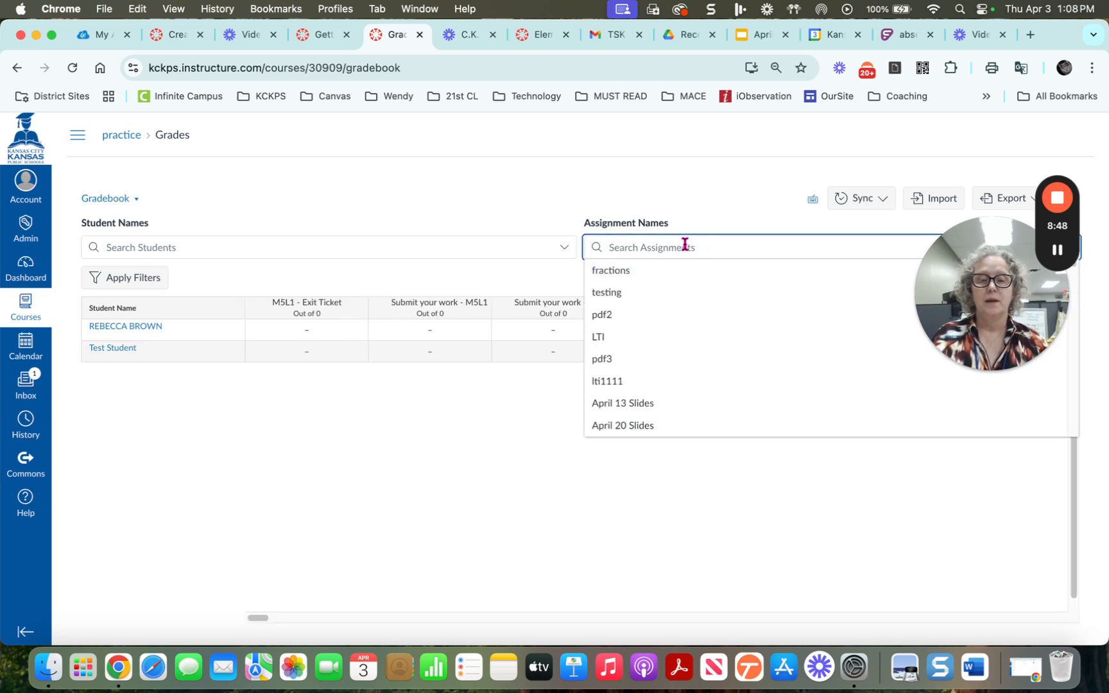
- Filter the gradebook to the "Getting to Know You Better" assignment and open the test student's grade details with comments
type("getting")
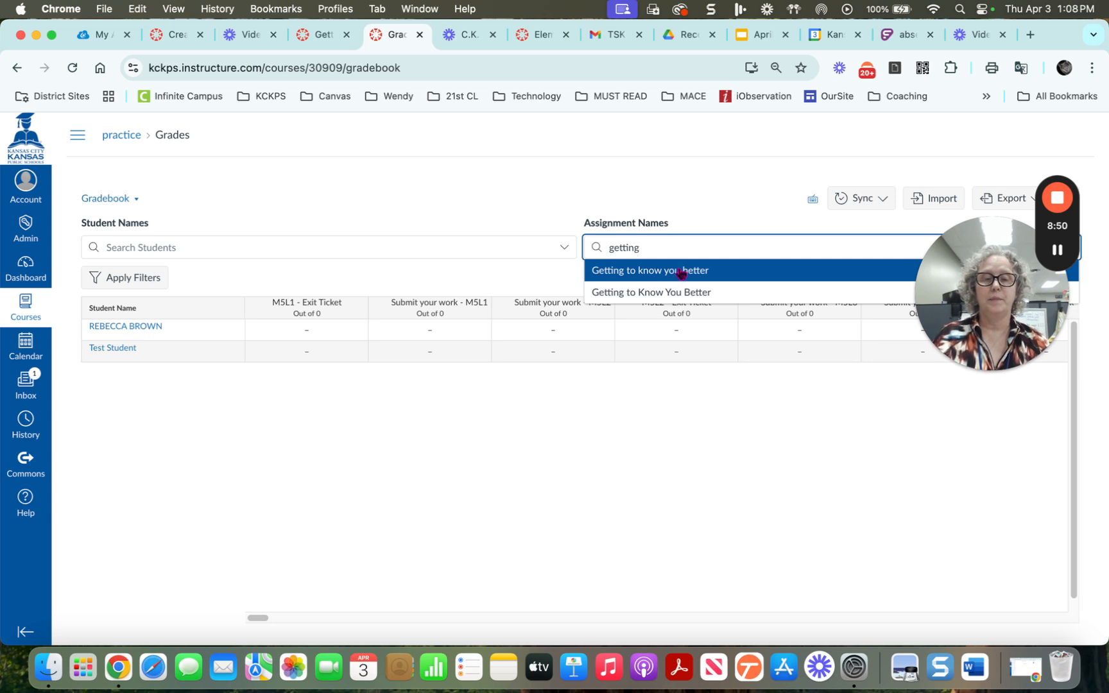
left_click(682, 292)
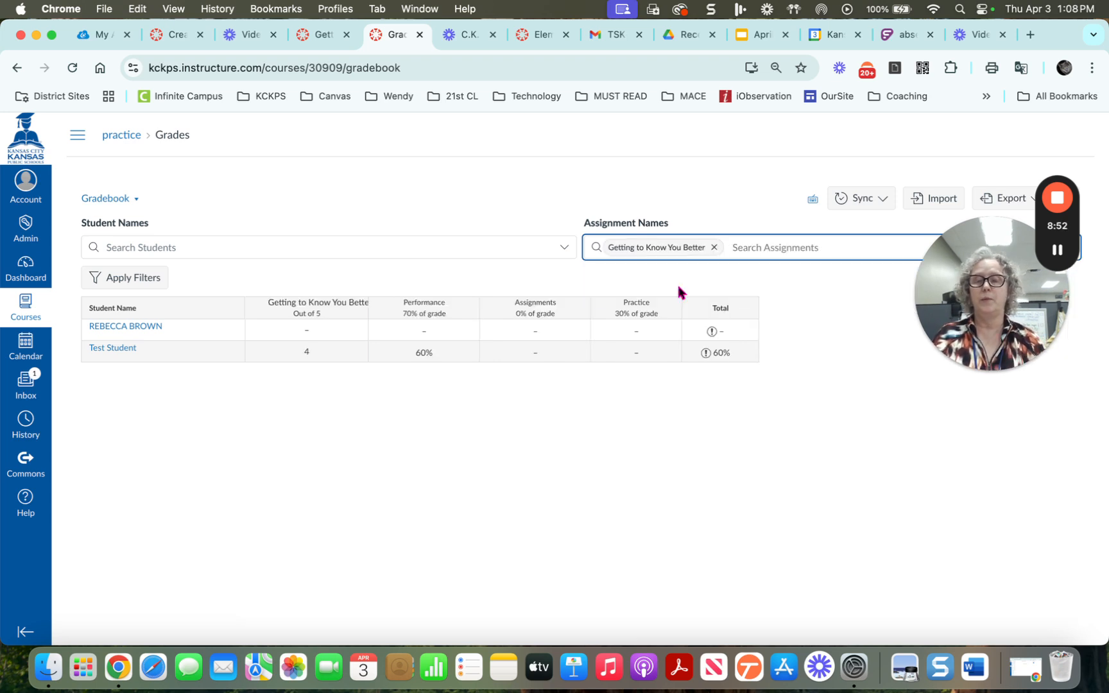
left_click(308, 354)
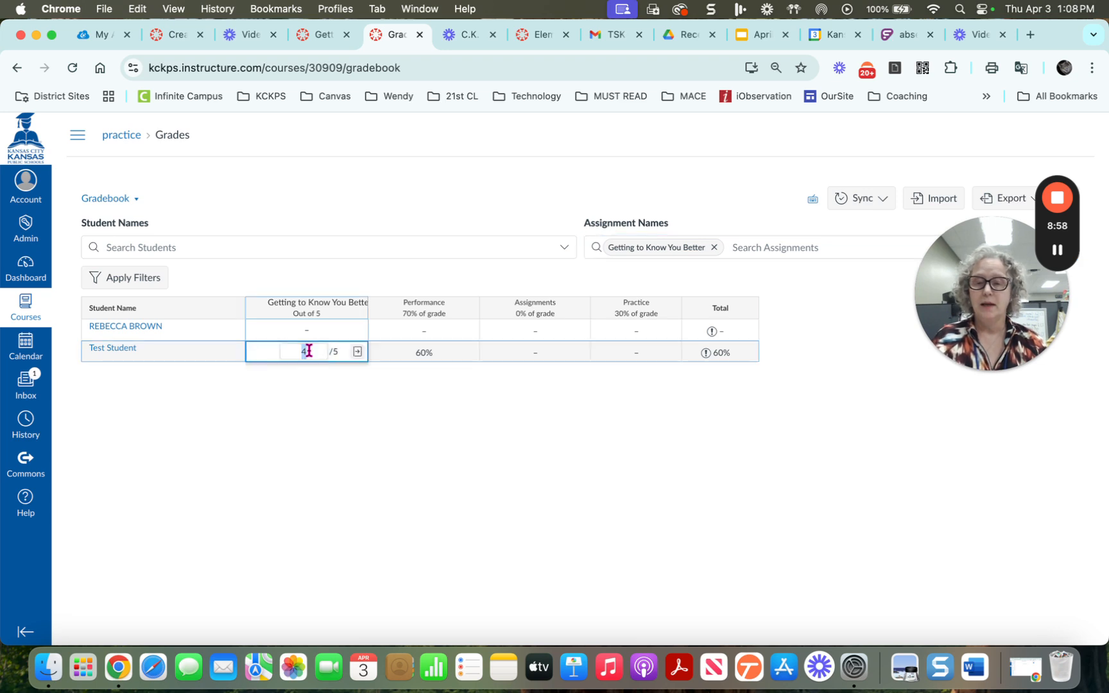
left_click(357, 352)
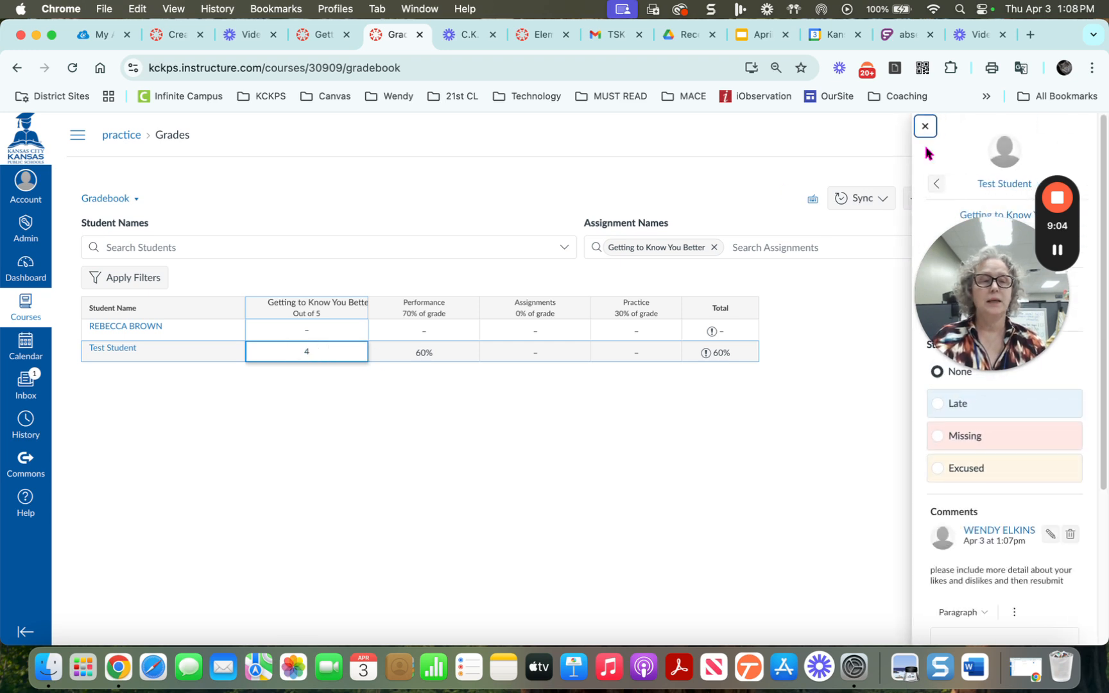
left_click_drag(959, 284, 685, 523)
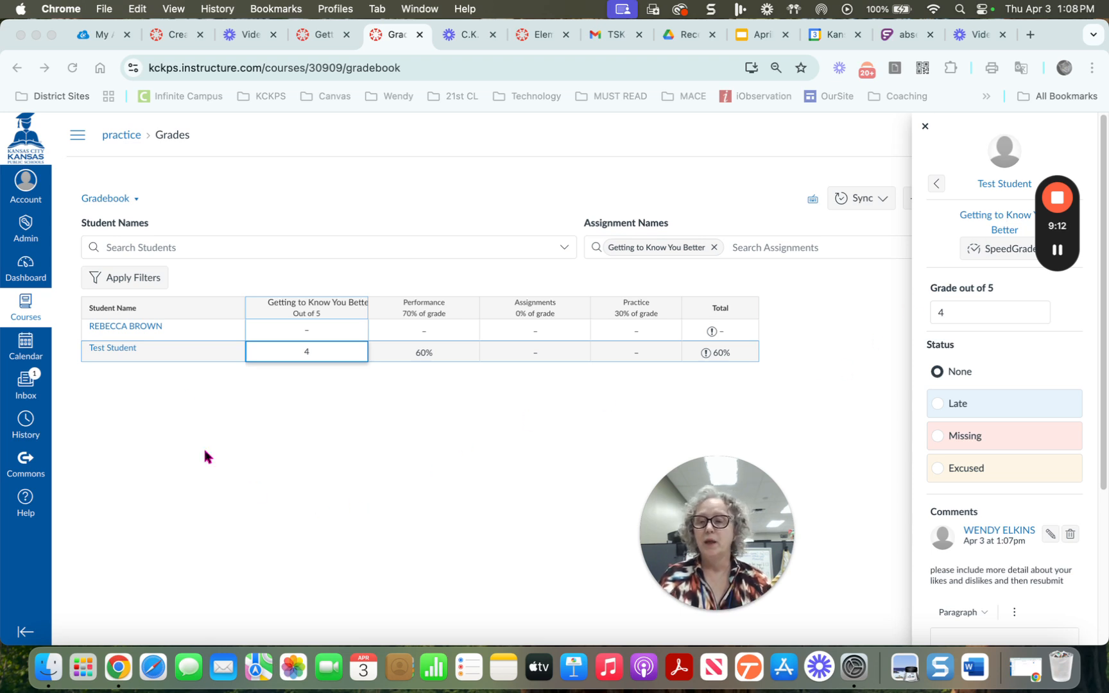
- Close the grade details and open the "Getting to Know You Better" assignment from Unit 0 in the course modules
left_click(77, 137)
left_click(78, 138)
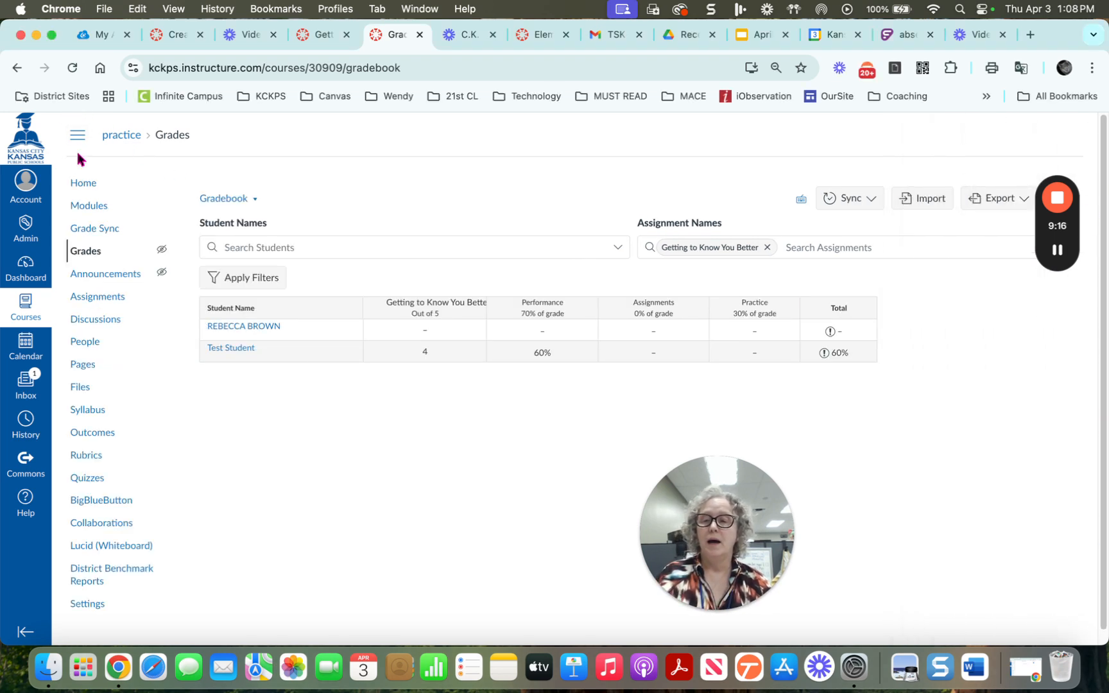
left_click(80, 209)
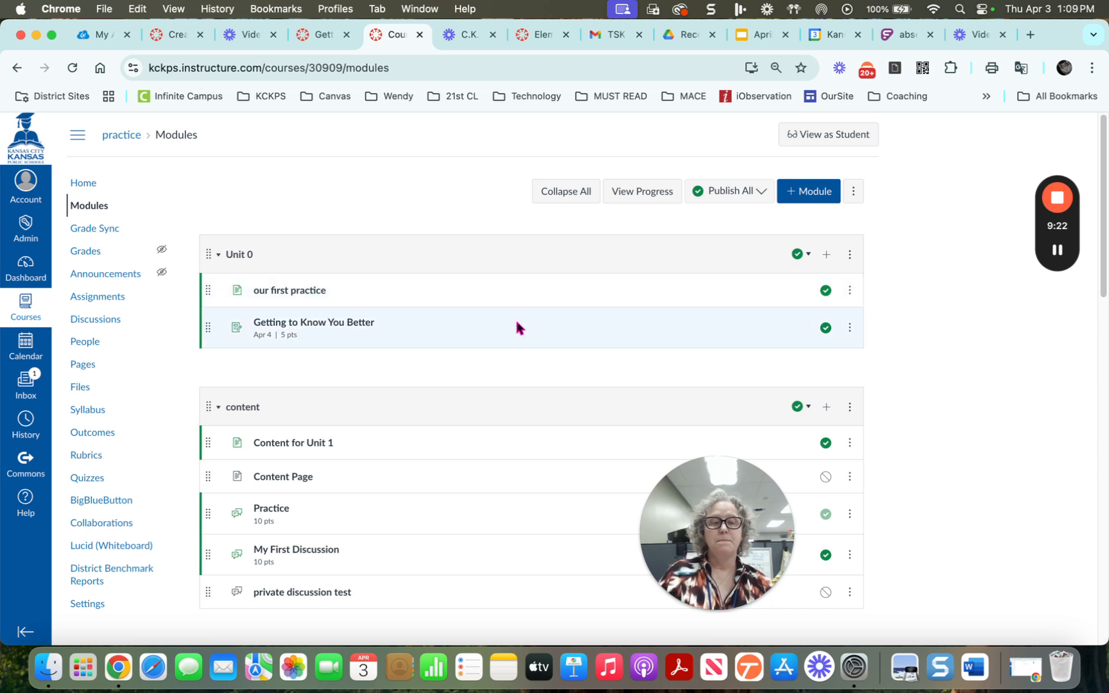
left_click(284, 328)
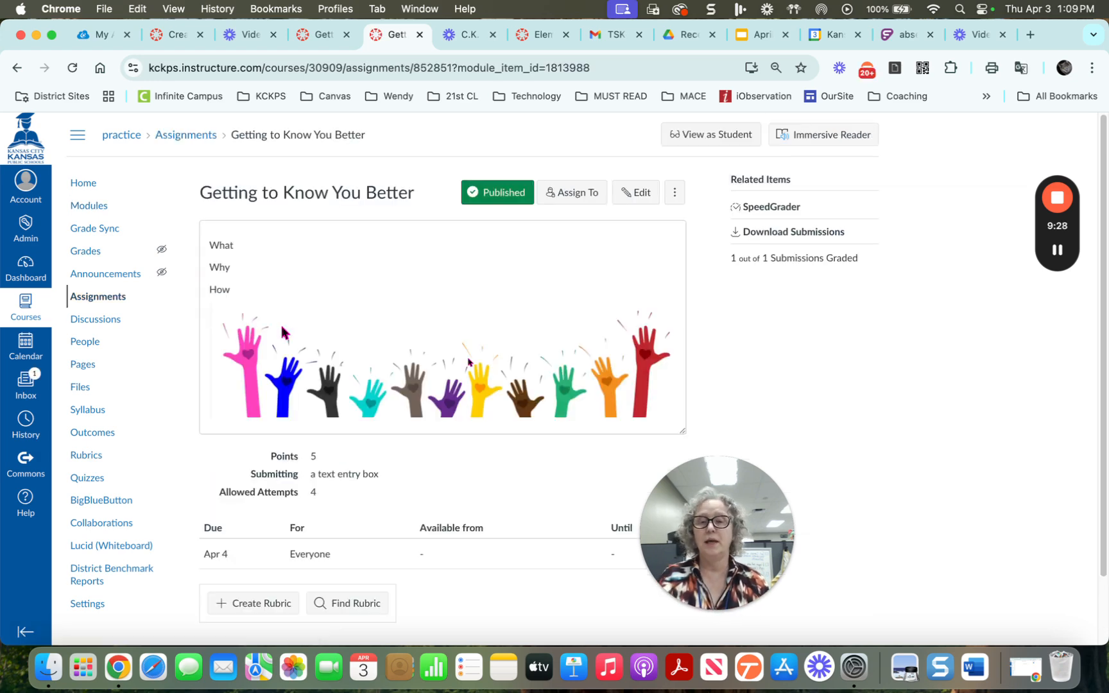
- View the graded assignment and its feedback as a student and reset the test student
left_click(714, 138)
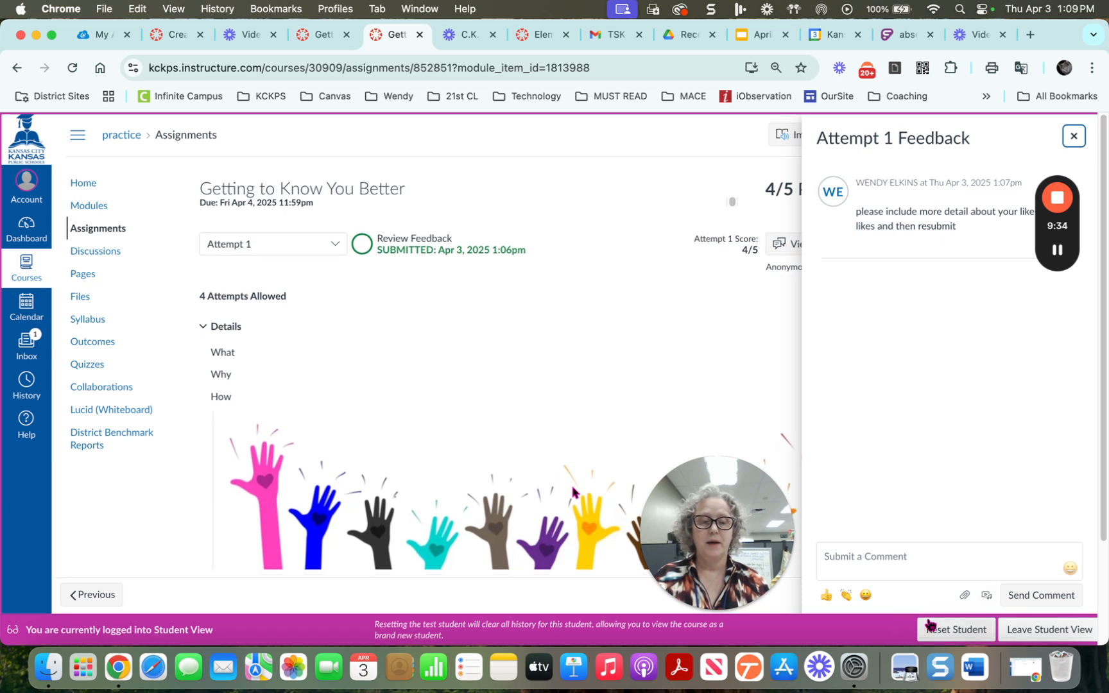
left_click(939, 637)
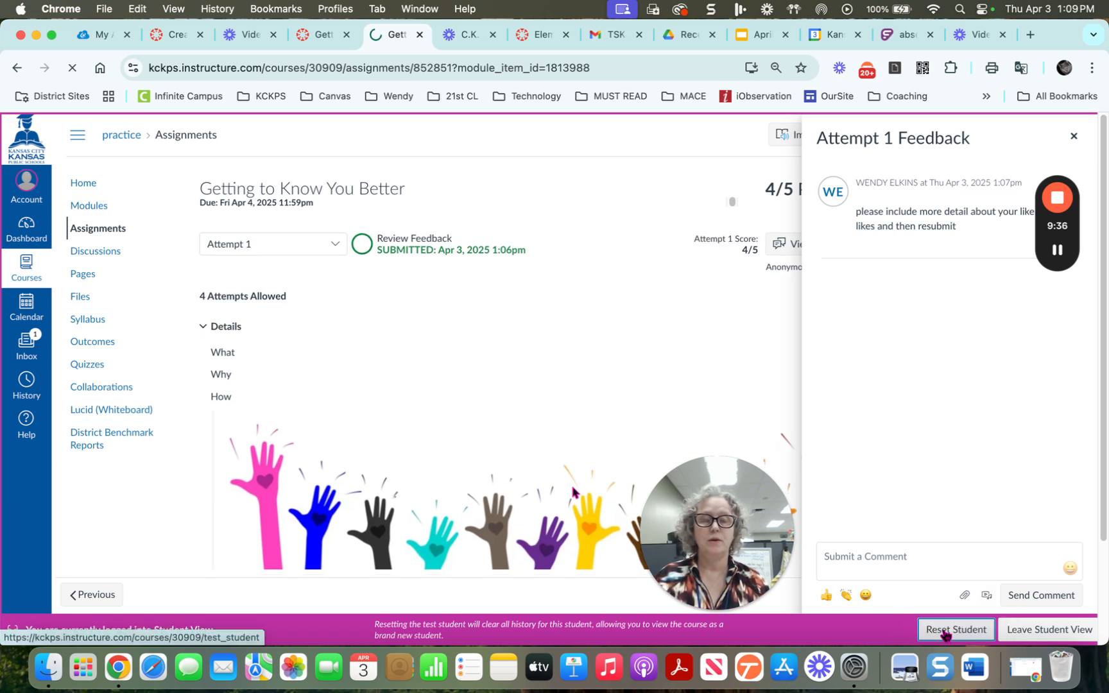